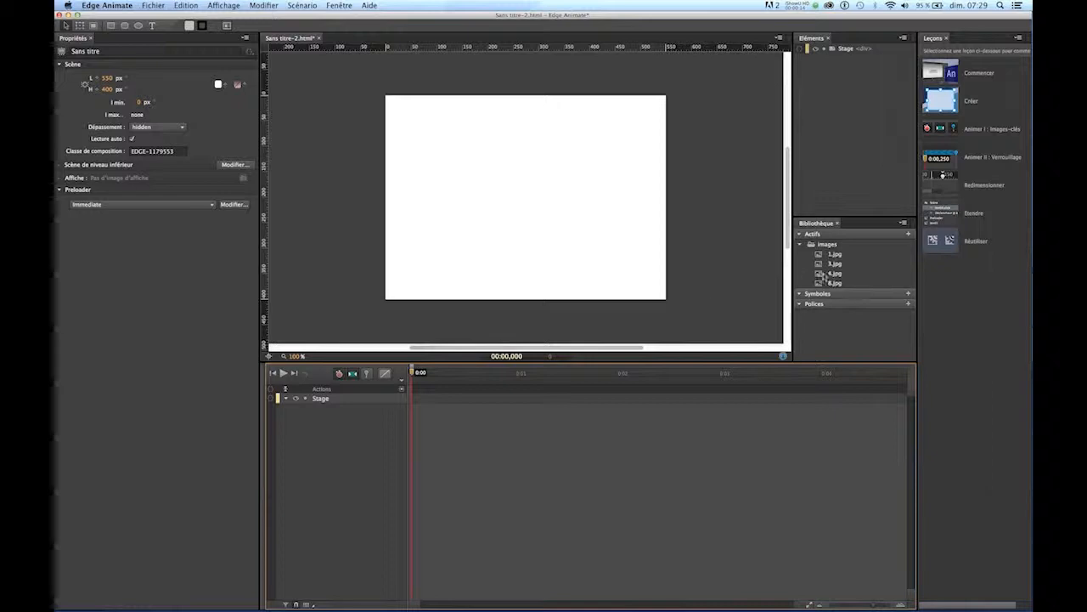
Step: Place 1.jpg from the library on the stage, scale it to 165 × 90 px and position it around X 174, Y 177
left_click_drag(821, 259, 489, 175)
left_click(612, 223)
left_click_drag(616, 224, 511, 163)
left_click_drag(383, 281, 601, 164)
left_click_drag(665, 139, 534, 214)
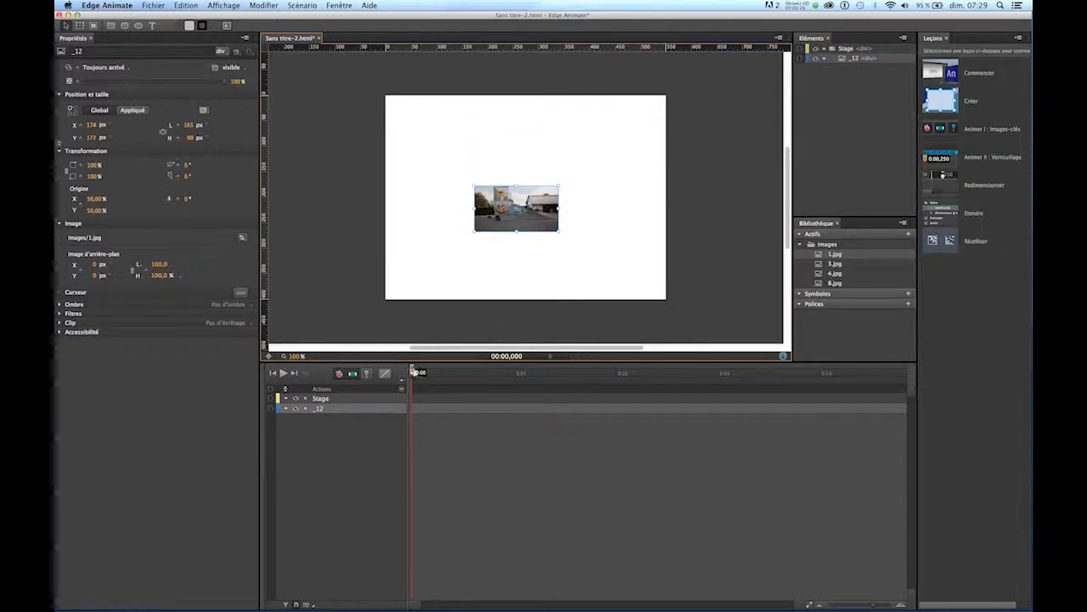
Step: Set the skate park image's display to Désactivé at 0:00 on the timeline
left_click_drag(413, 372, 514, 374)
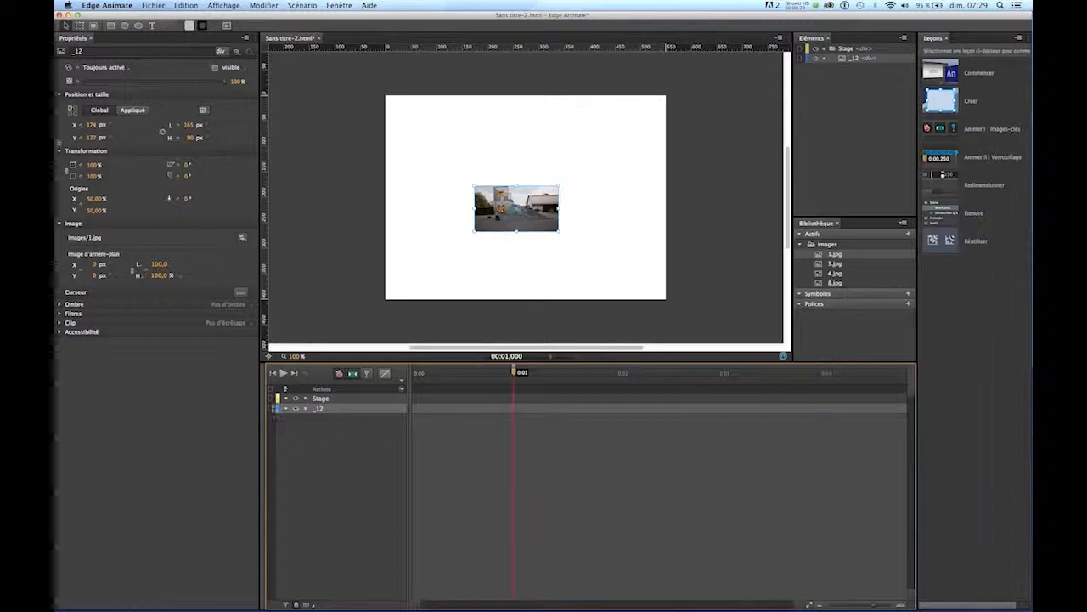
mouse_move(516, 371)
left_mouse_down()
mouse_move(453, 379)
mouse_move(530, 374)
left_mouse_up()
left_click_drag(441, 383, 516, 374)
left_click_drag(439, 377, 386, 415)
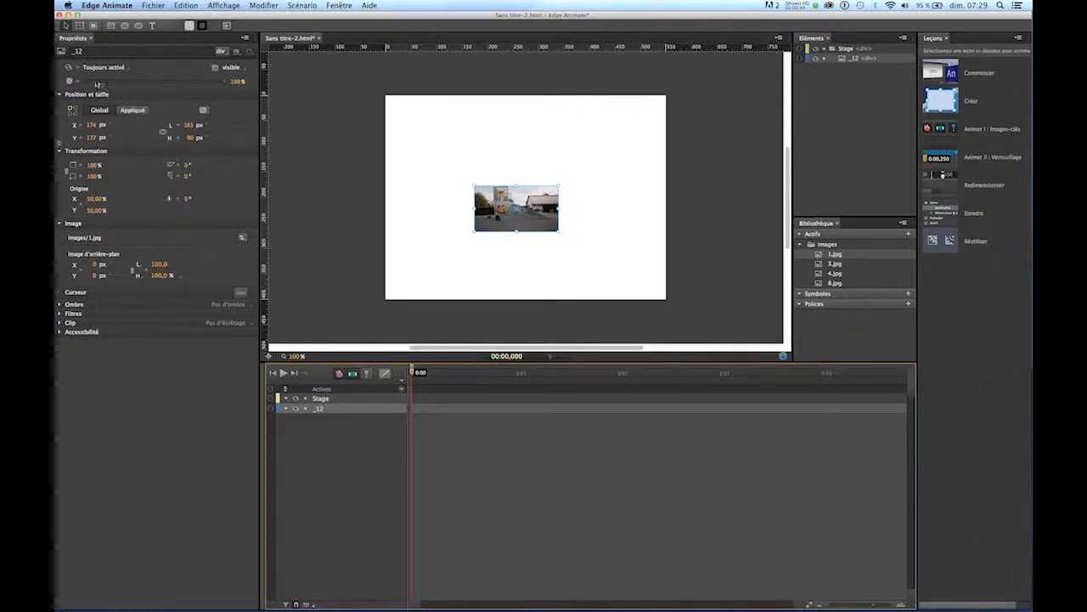
left_click(113, 72)
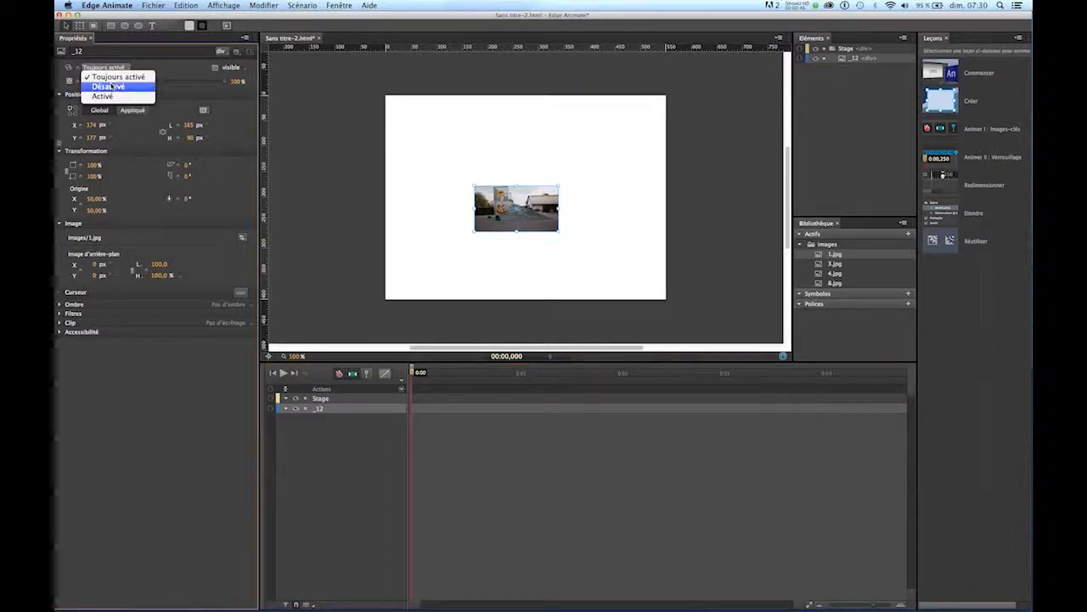
left_click(110, 87)
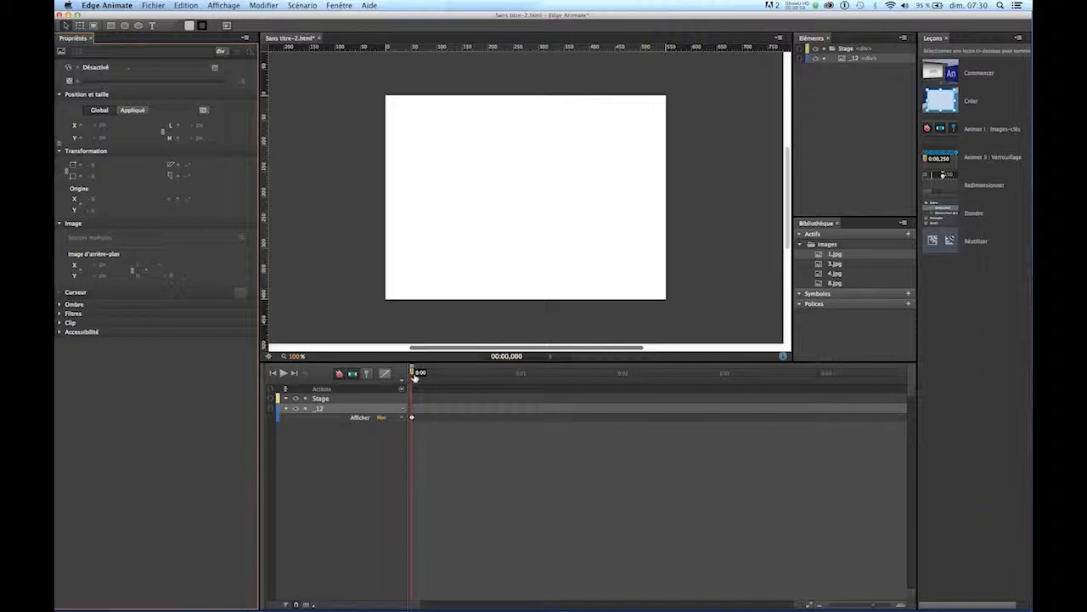
Step: Set the skate park image's display to Activé at the one-second mark
left_click_drag(415, 373, 515, 388)
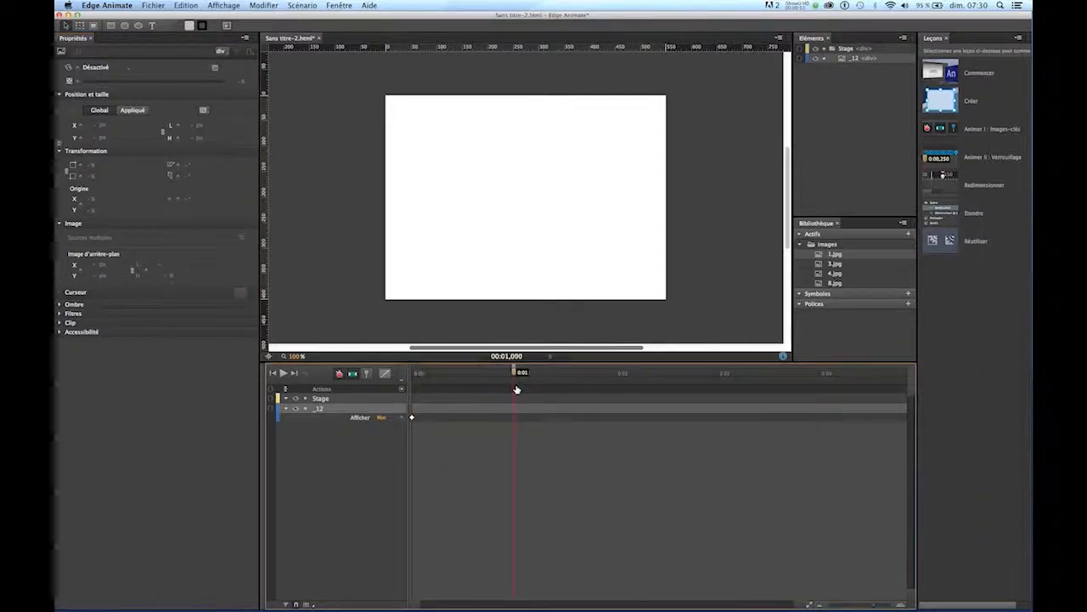
left_click(96, 67)
left_click(100, 96)
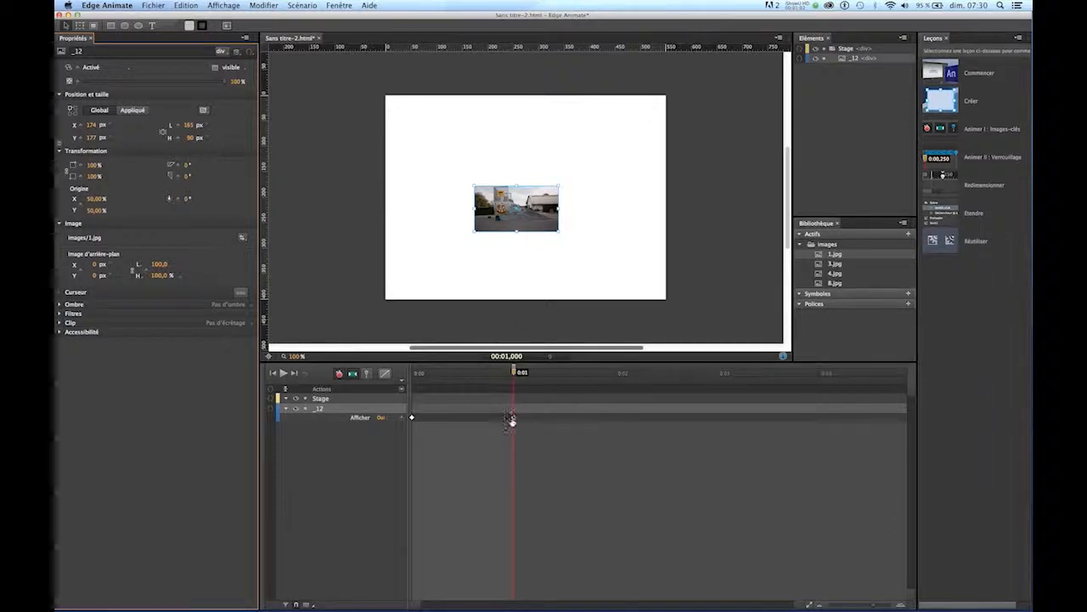
Step: At one second, enlarge the image to about 317 × 173 px and move it to about X 108, Y 27
left_click_drag(514, 373, 513, 398)
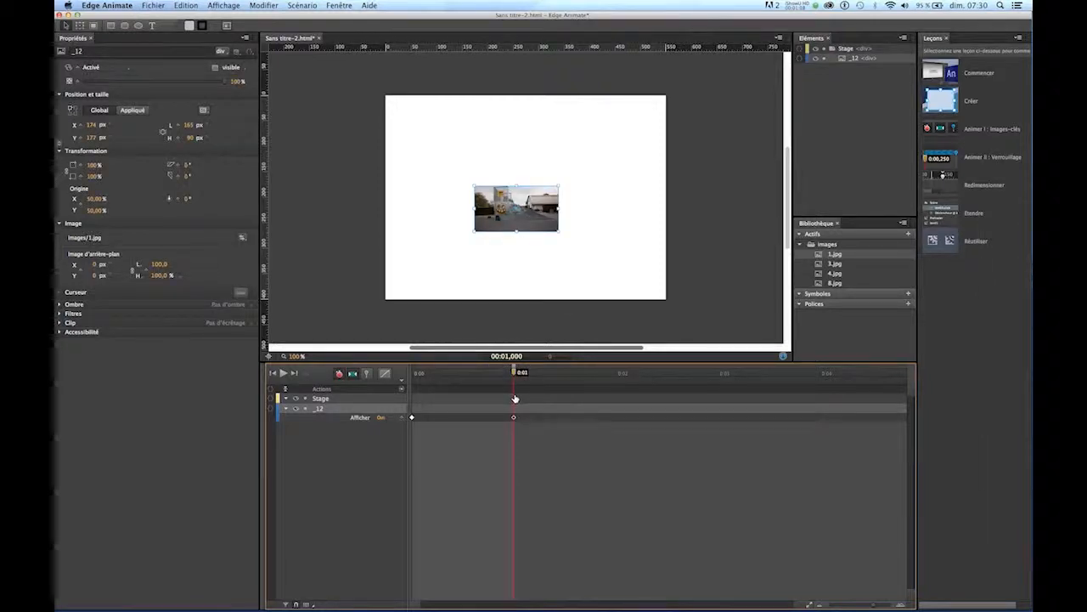
left_click_drag(528, 215, 629, 206)
left_click_drag(563, 182, 542, 175)
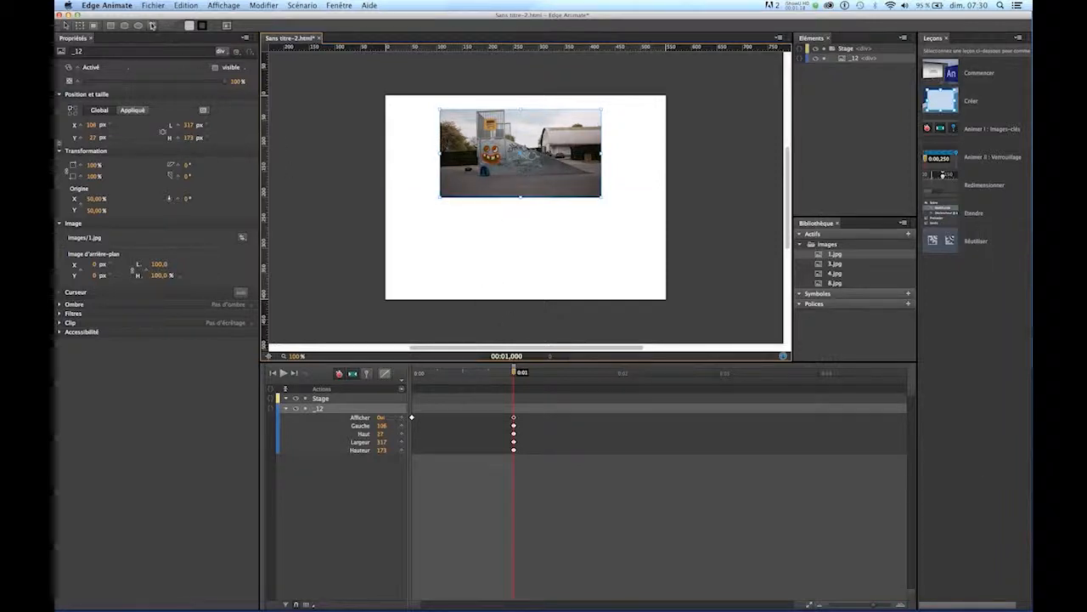
Step: Add the text "skate" and place it centred beneath the image at about X 225, Y 217
left_click(151, 25)
left_click(486, 230)
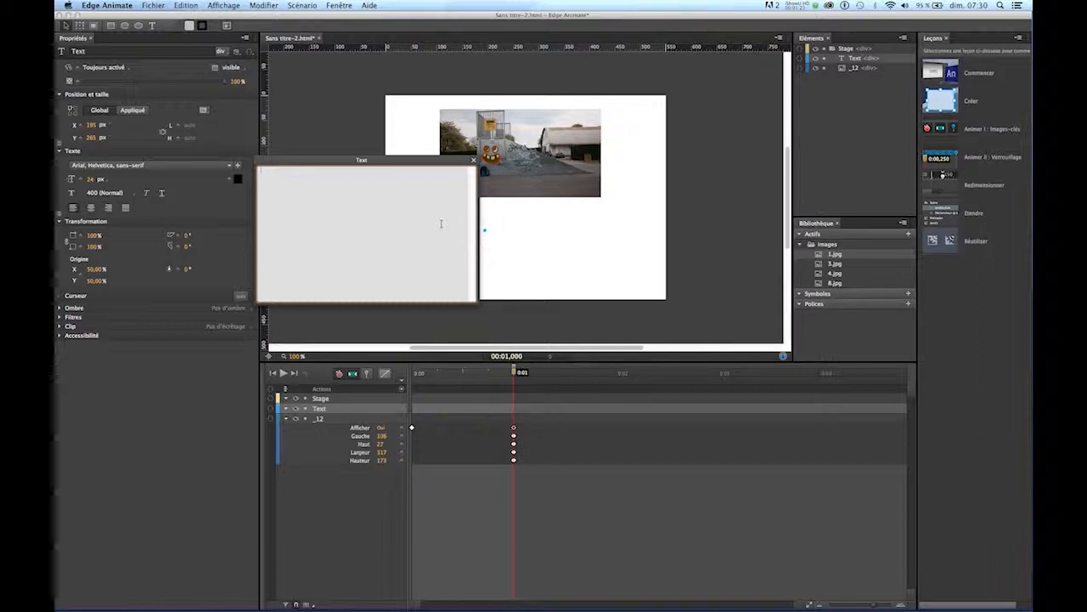
type("skate")
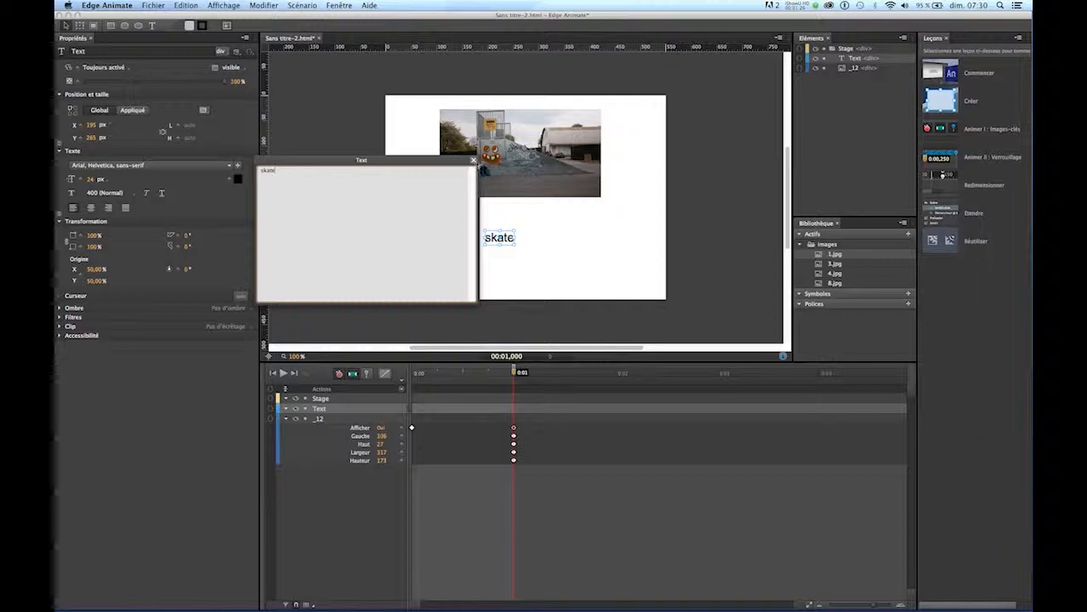
left_click(473, 159)
left_click(501, 239)
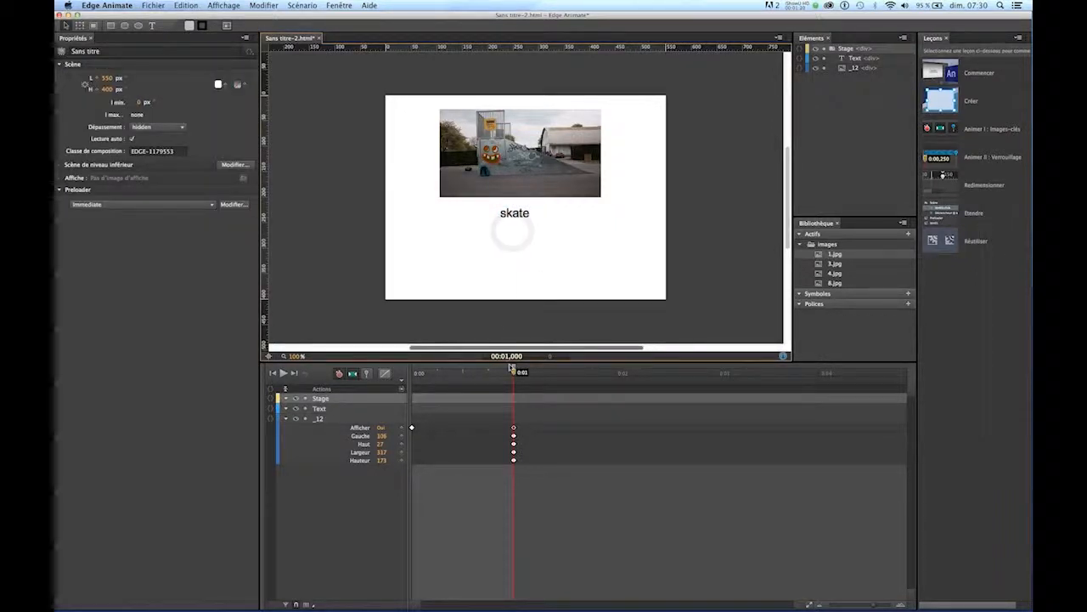
Step: Collapse the image's timeline layer and set the "skate" text's display to Désactivé at 0:00
left_click_drag(514, 379, 443, 378)
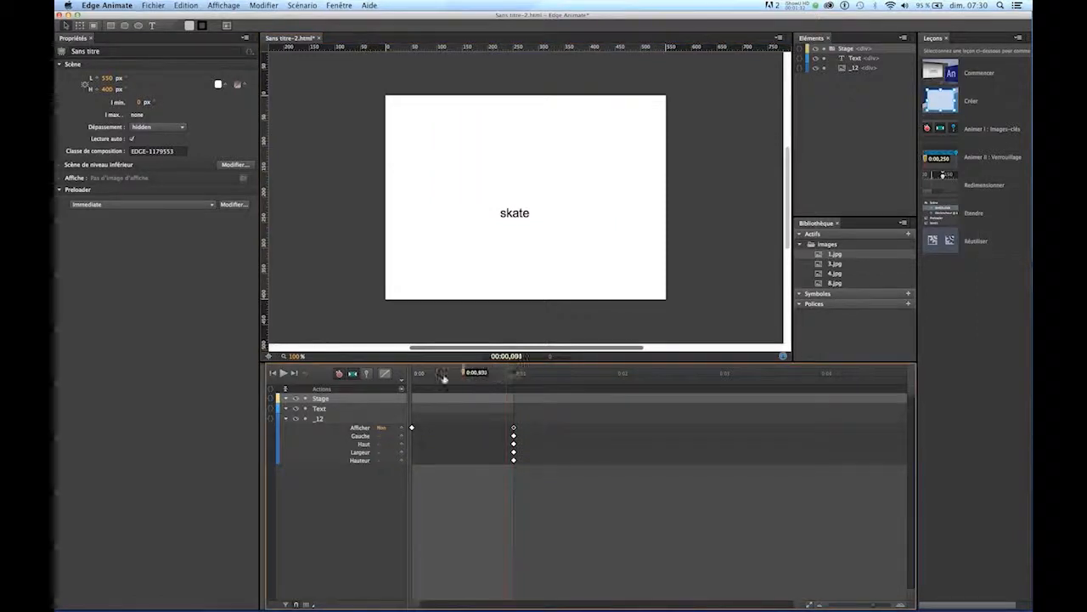
left_click_drag(512, 399, 431, 383)
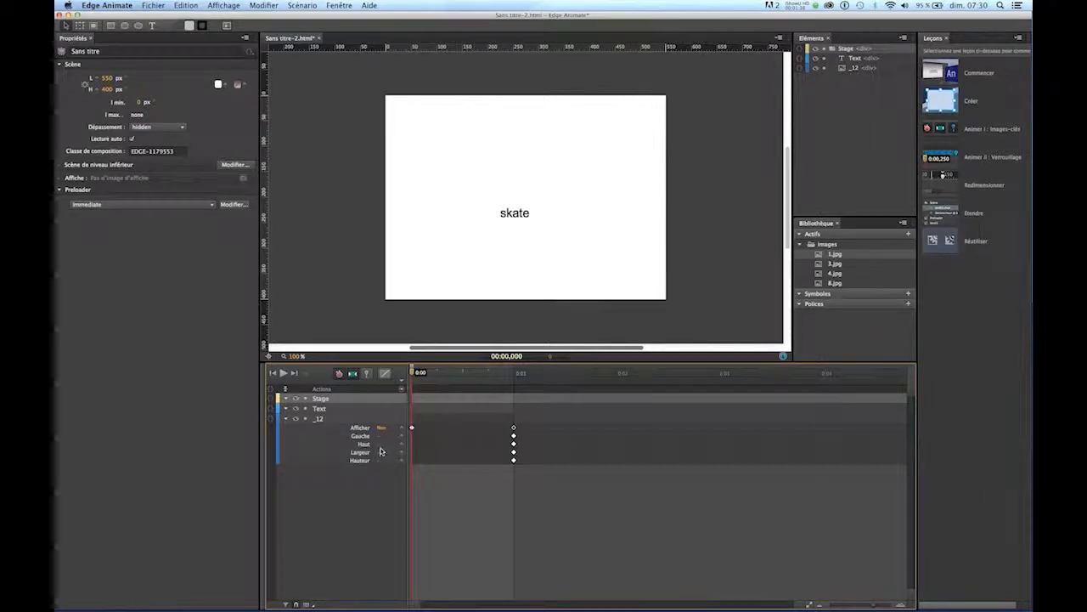
left_click(320, 411)
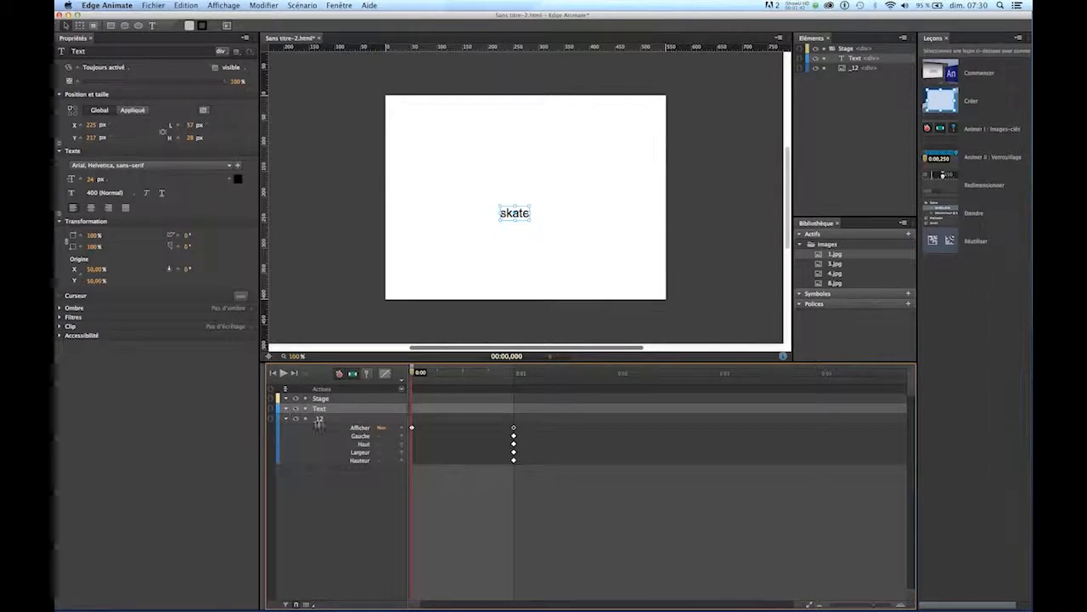
left_click(288, 419)
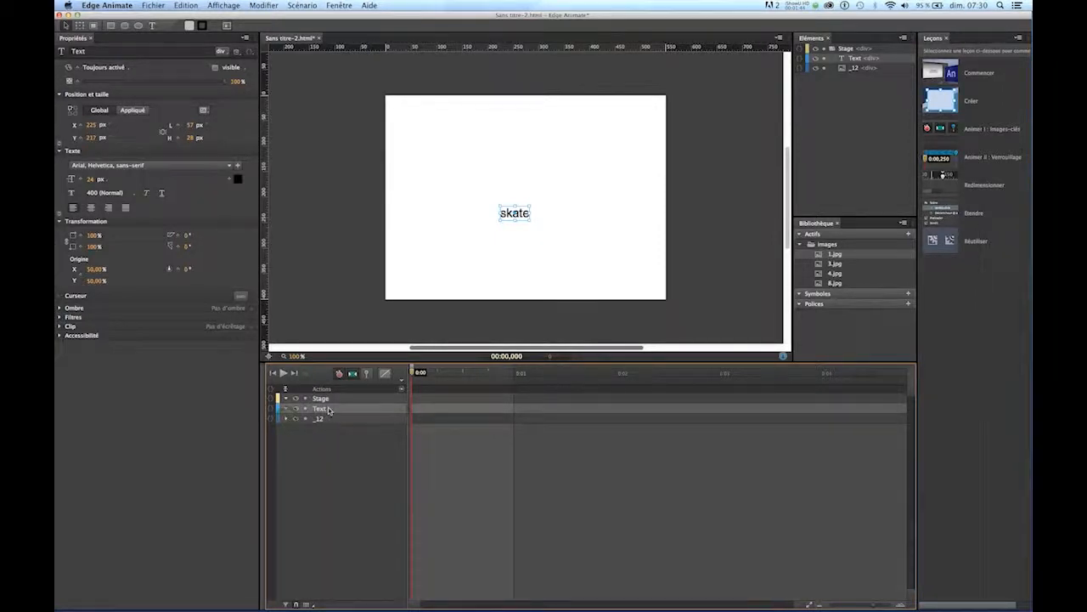
left_click(92, 69)
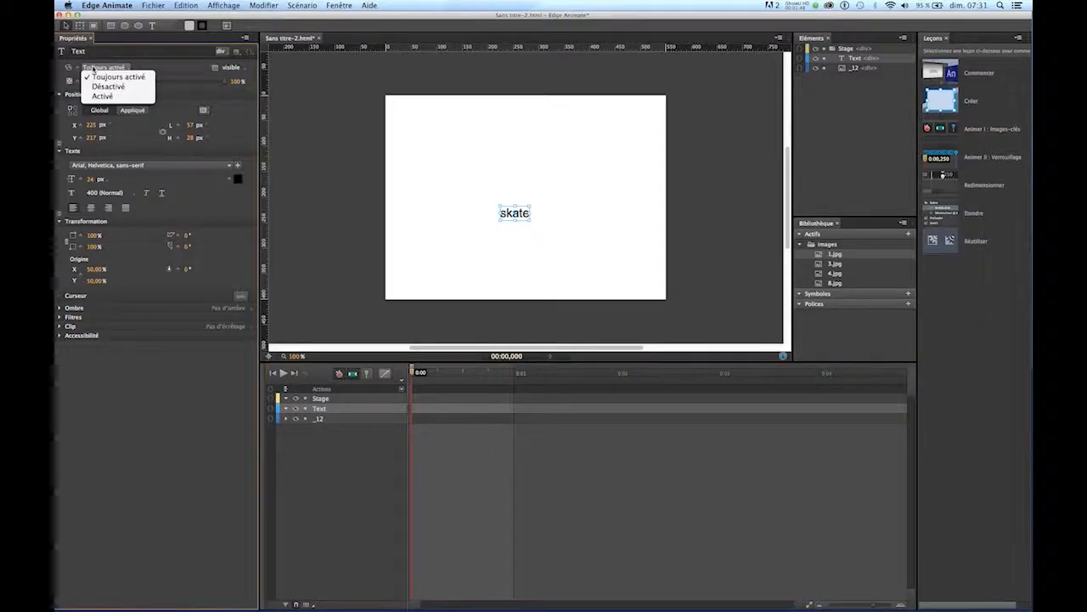
left_click(106, 86)
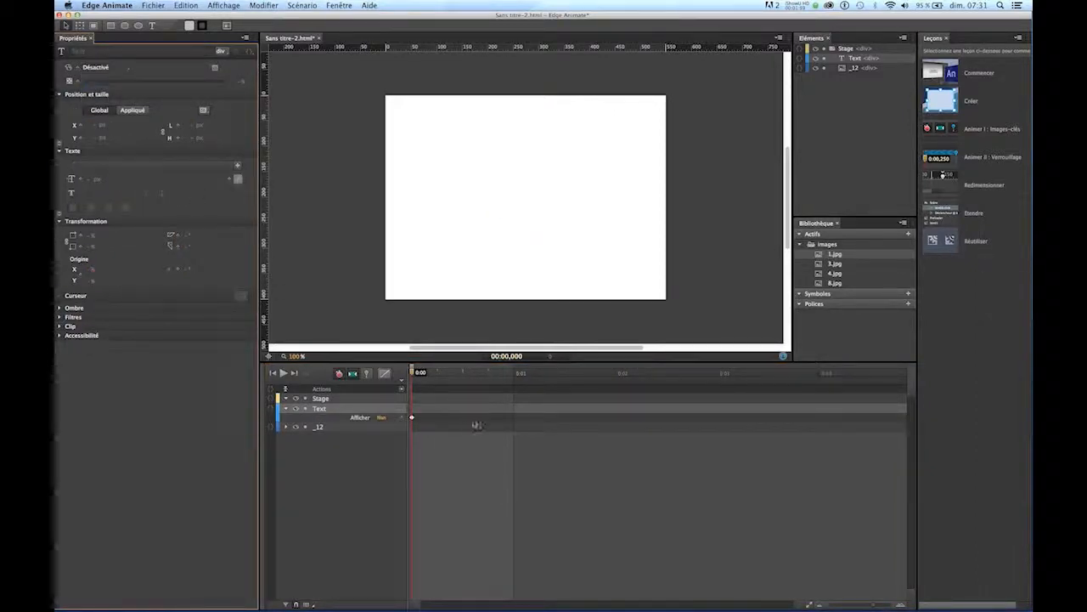
Step: Set the "skate" text's display to Activé at the one-second mark
left_click_drag(413, 375, 514, 391)
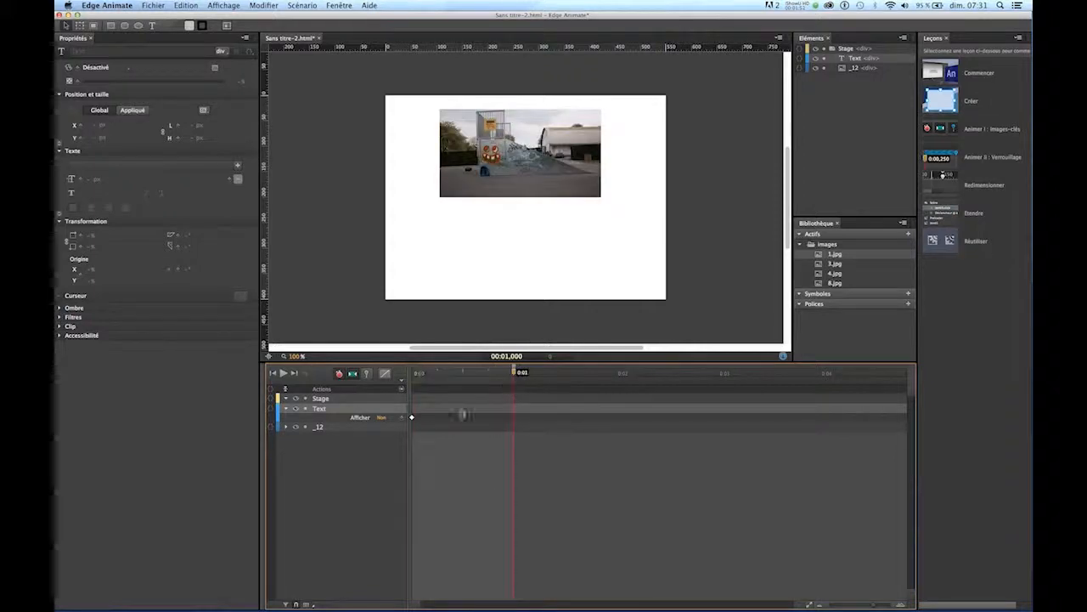
left_click(95, 68)
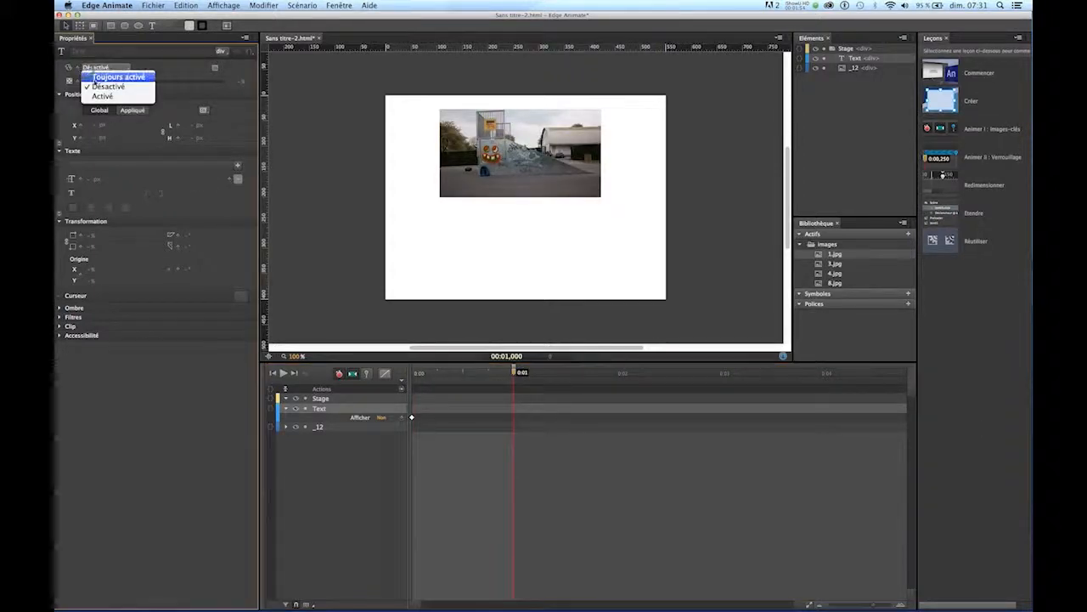
left_click(100, 96)
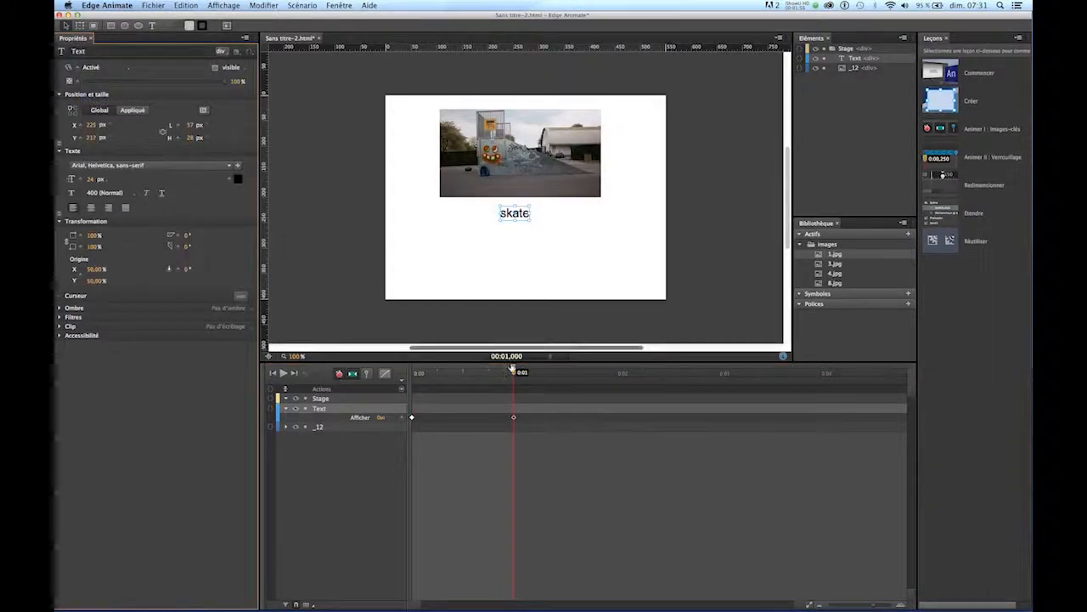
Step: Set the display of both the image and the "skate" text to Désactivé at 0:01,102
left_click_drag(519, 374, 624, 389)
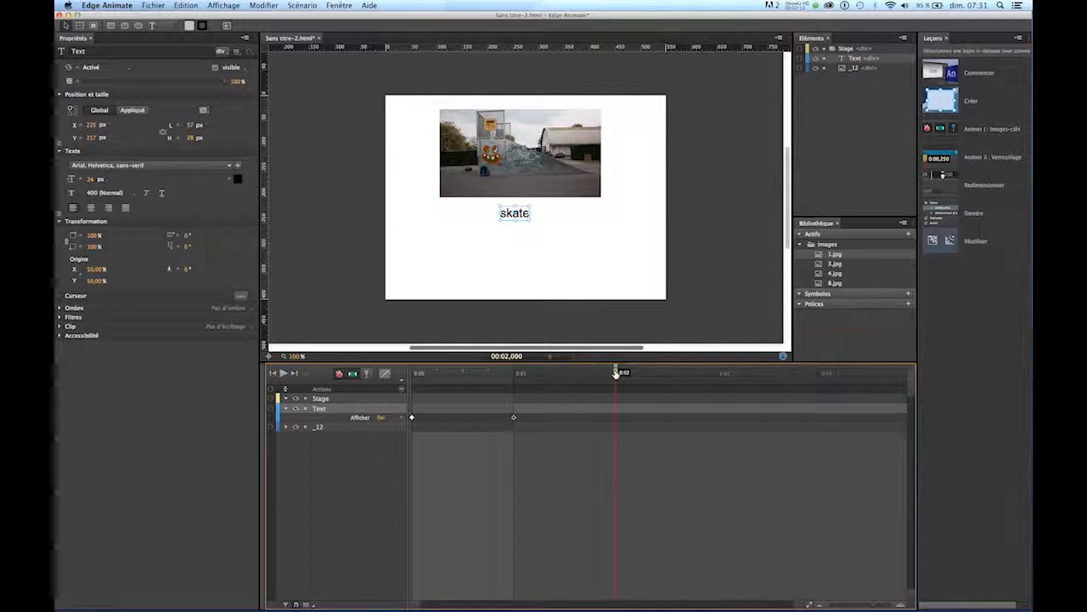
left_click_drag(616, 376, 522, 384)
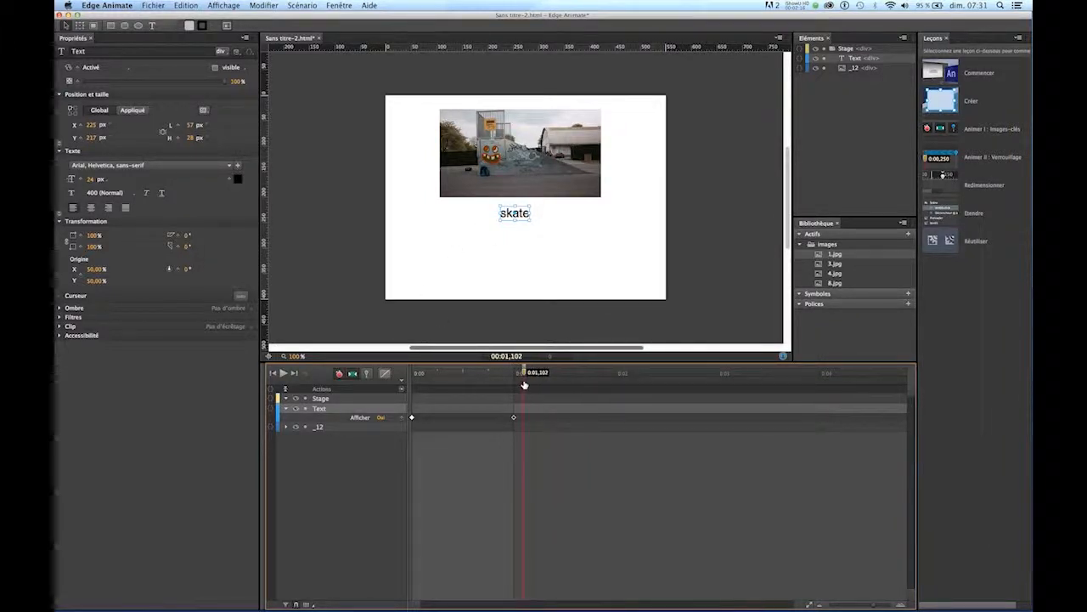
left_click(477, 175)
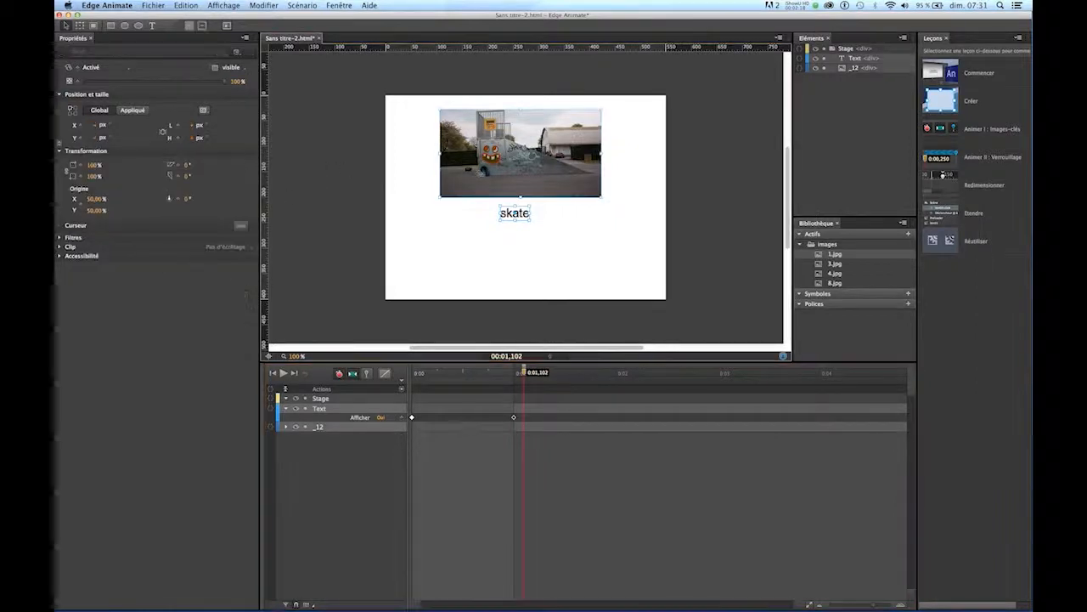
left_click(516, 213)
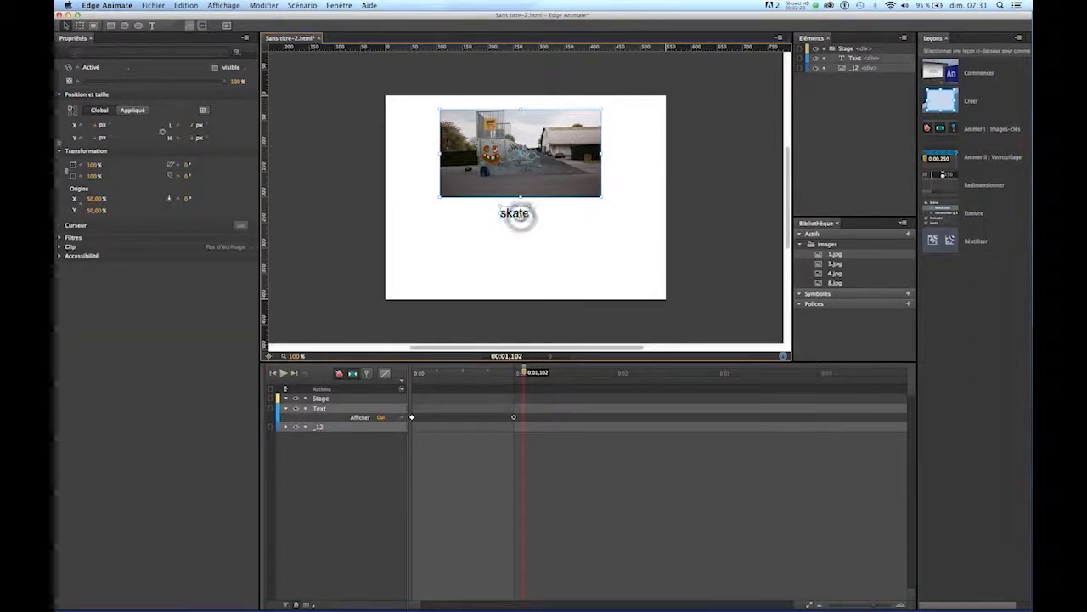
left_click(91, 68)
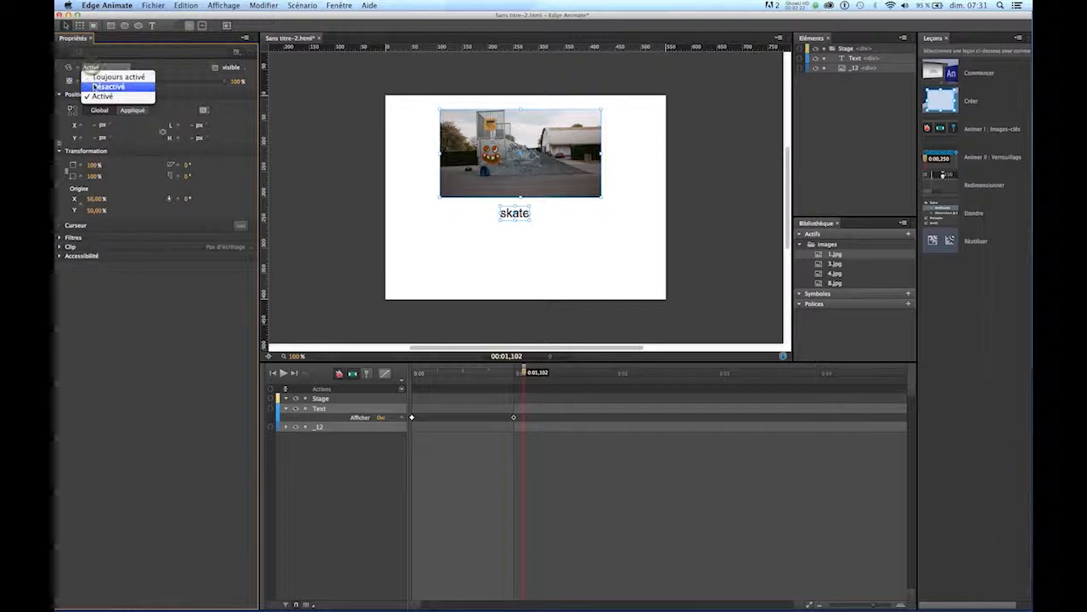
left_click(107, 85)
Step: At two seconds, place 3.jpg on the stage, scale it to about 320 × 176 px and position it at about X 115, Y 29
left_click_drag(525, 378, 615, 408)
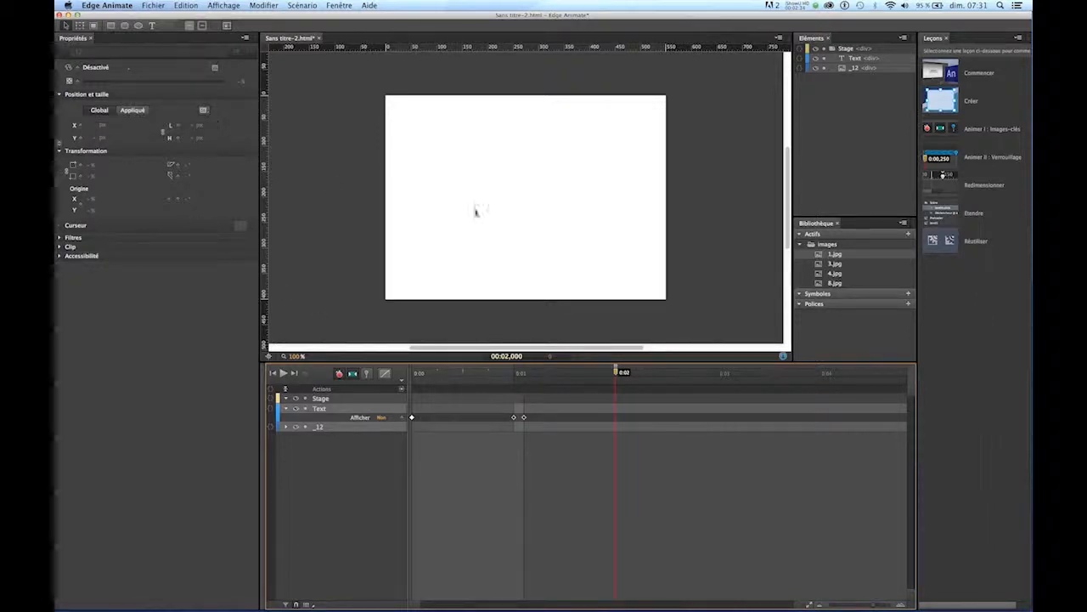
left_click(838, 265)
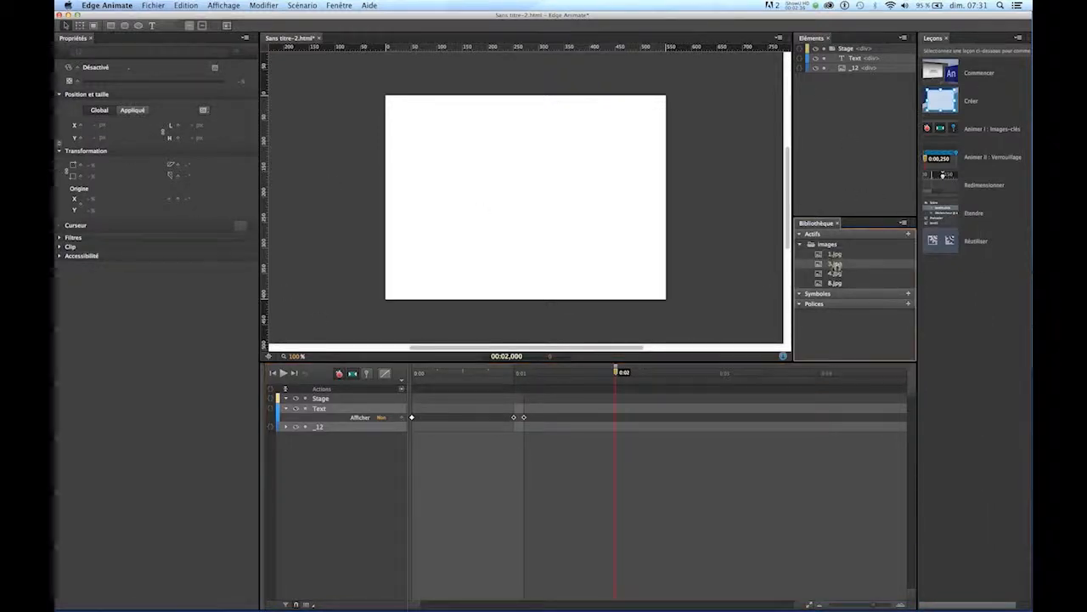
left_click_drag(525, 169, 526, 169)
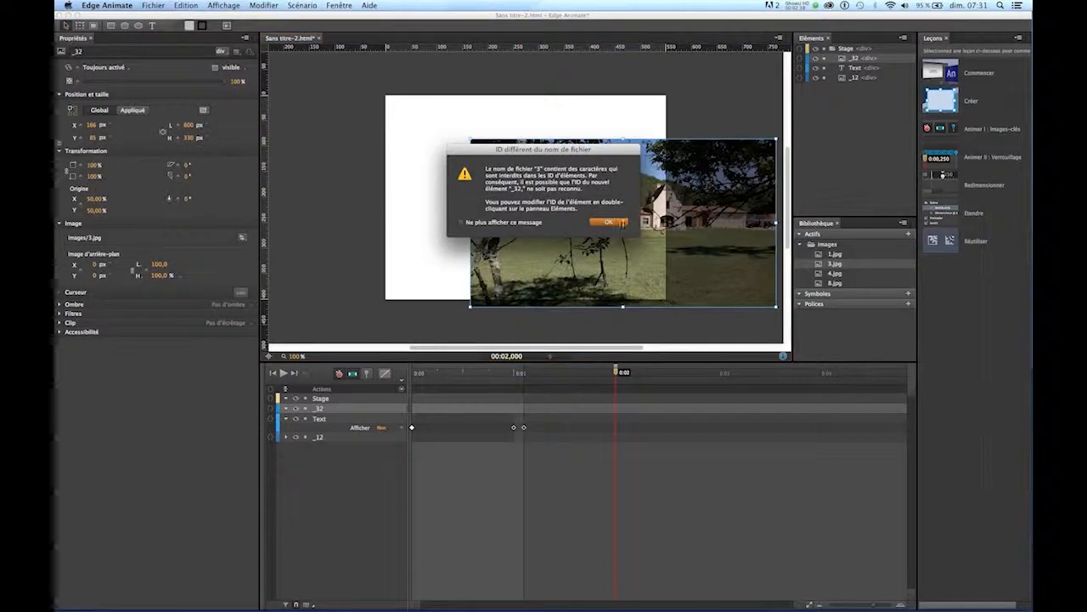
key("Return")
left_click_drag(687, 310, 584, 263)
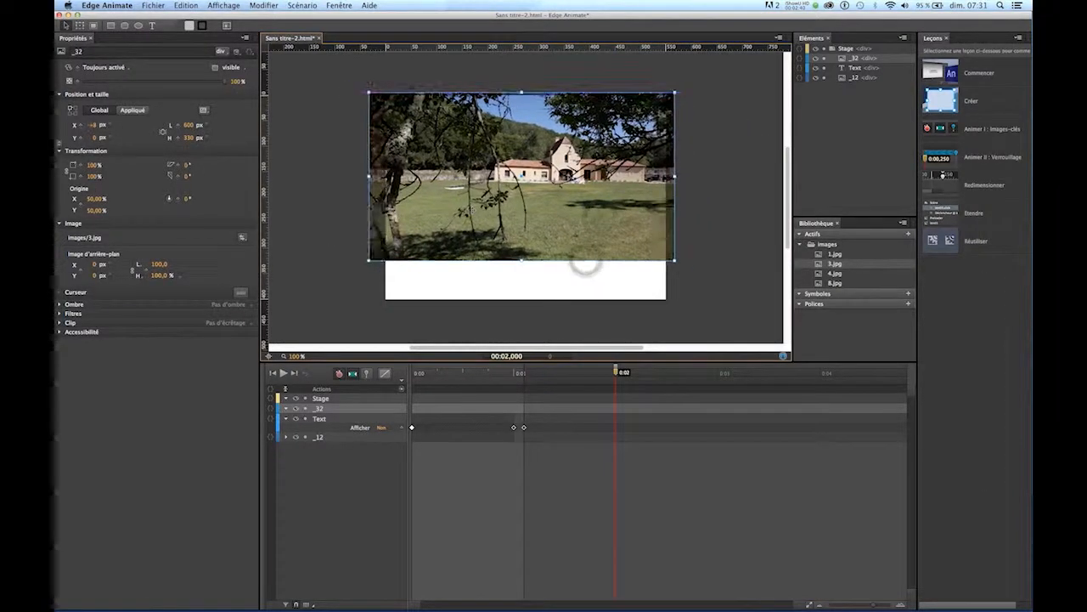
left_click_drag(675, 261, 536, 183)
left_click_drag(448, 148, 524, 164)
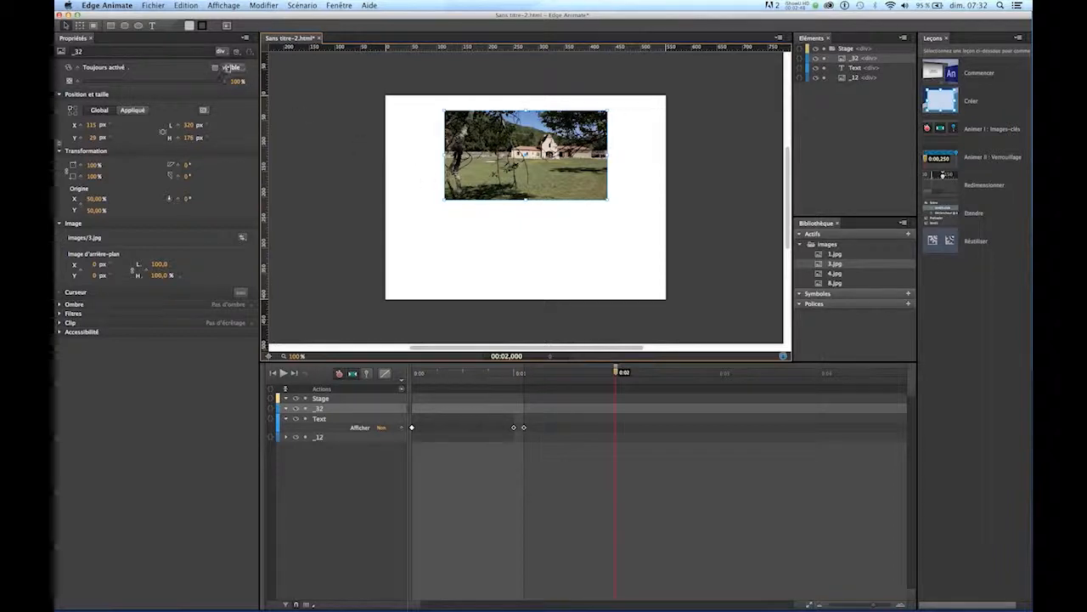
Step: Add the text "campagne" and place it centred beneath the countryside image at about X 202, Y 234
left_click(475, 233)
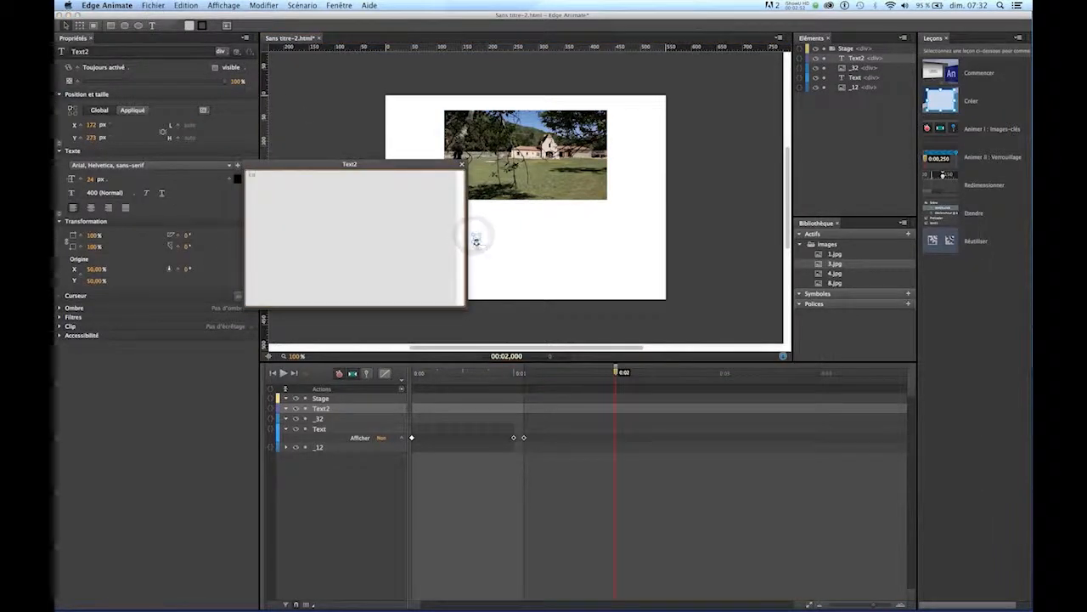
type("campagne")
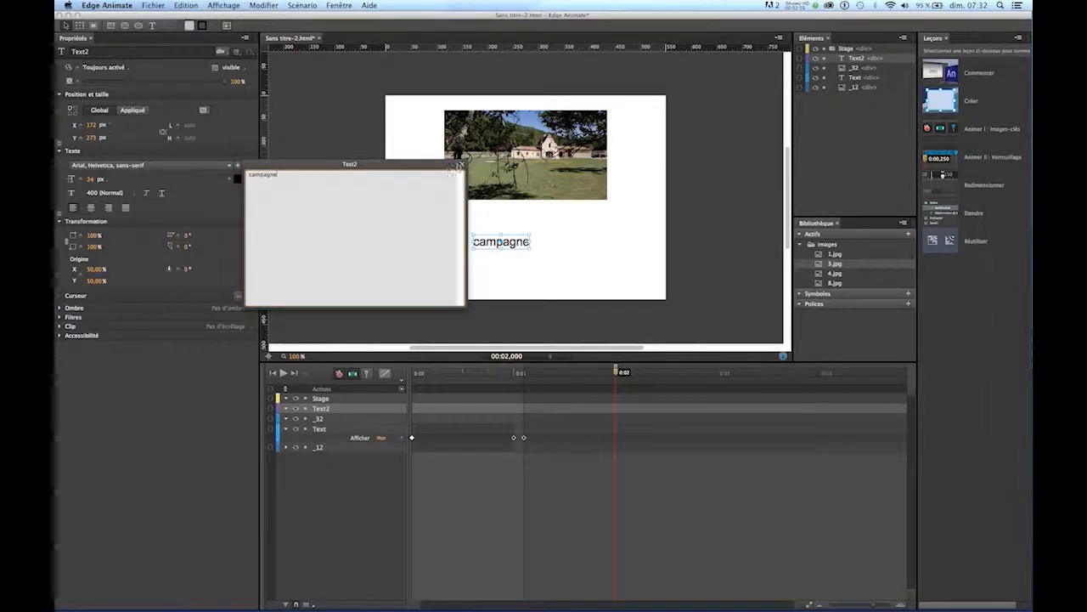
left_click(461, 163)
left_click_drag(501, 242, 516, 220)
Step: At time zero, set the display of the countryside image and the "campagne" text to Désactivé
key("shift+Left")
key("shift+Left")
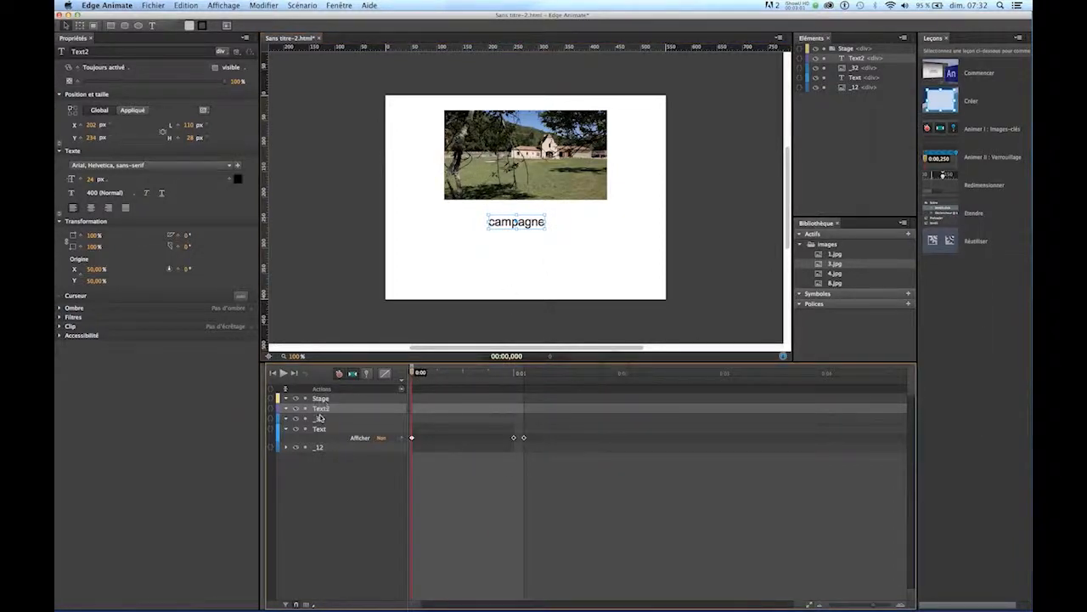
left_click(319, 418)
left_click(326, 453)
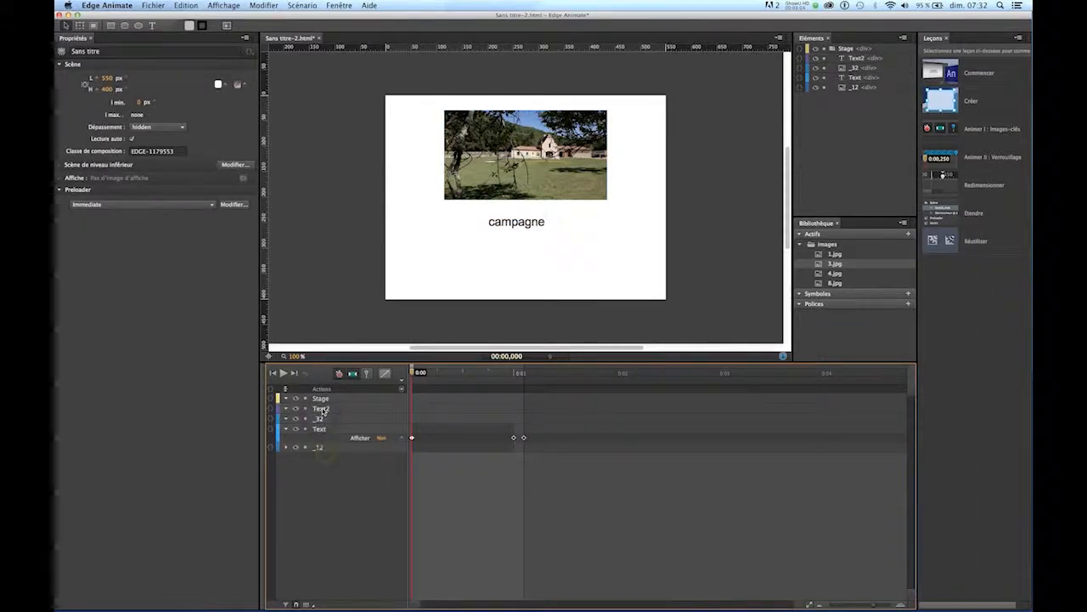
left_click(321, 409)
left_click(320, 419, "shift")
left_click(101, 68)
left_click(107, 91)
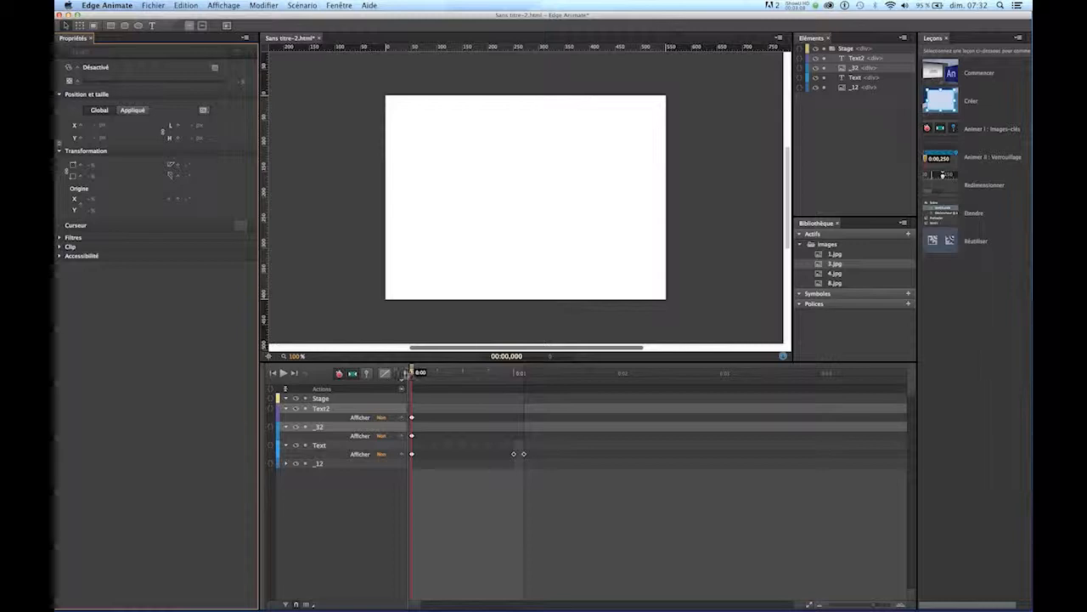
Step: At two seconds, set the display of the countryside image and the "campagne" text to Activé
left_click_drag(411, 373, 587, 398)
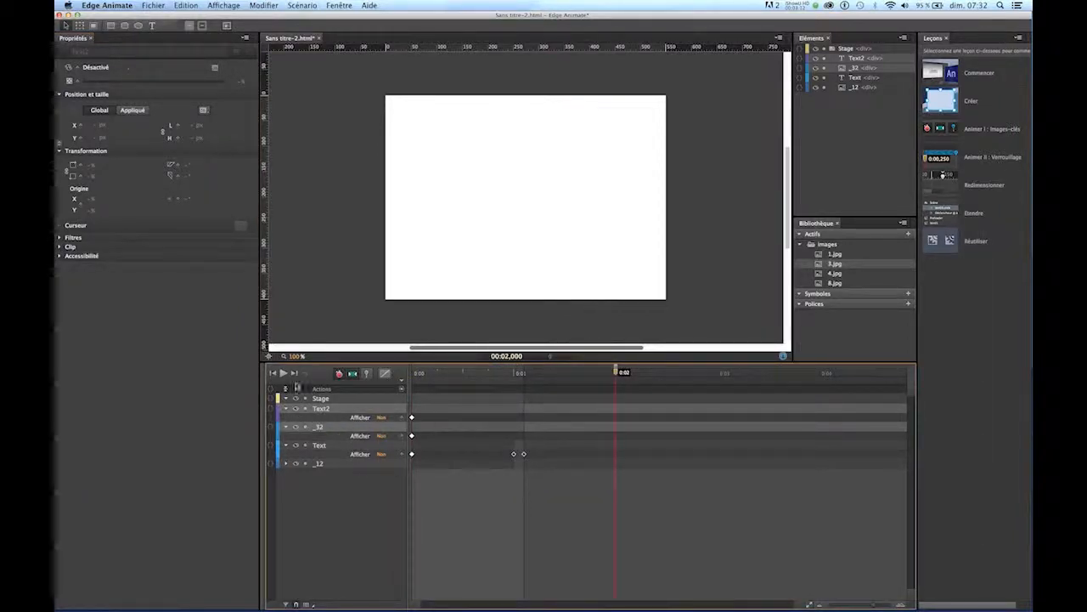
left_click(96, 67)
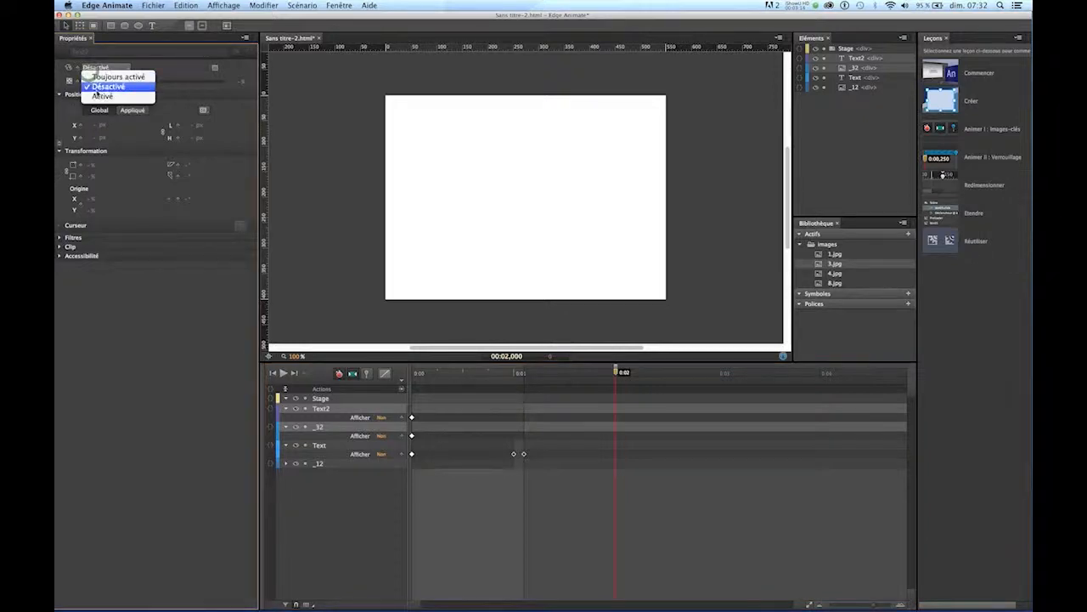
key("Return")
key("space")
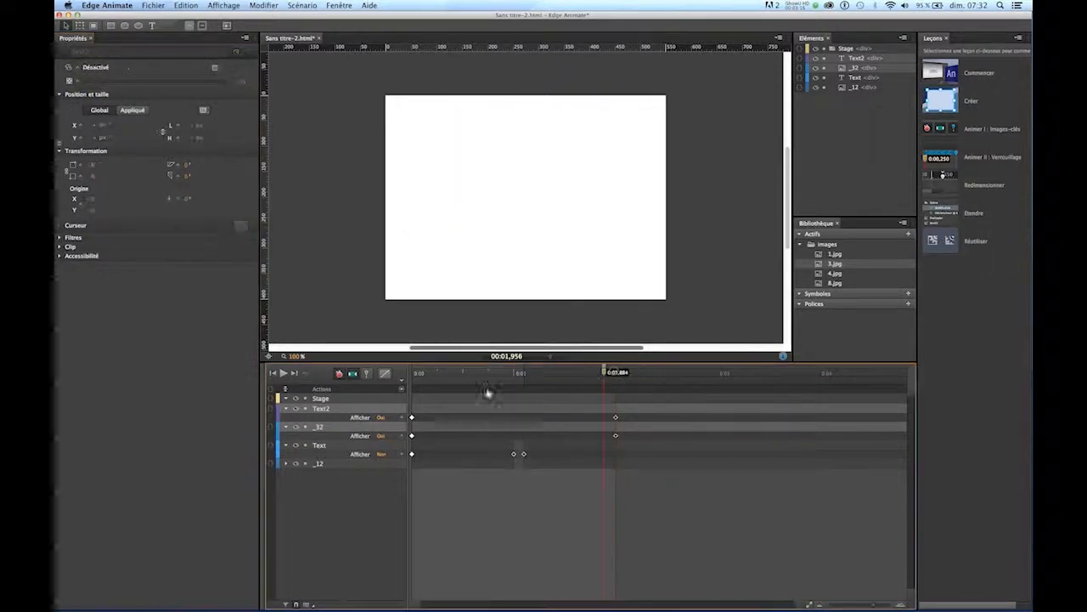
Step: Set the display of the countryside image and the "campagne" text to Désactivé at about 0:02,083, and review the one- and two-second frames
left_click(615, 416)
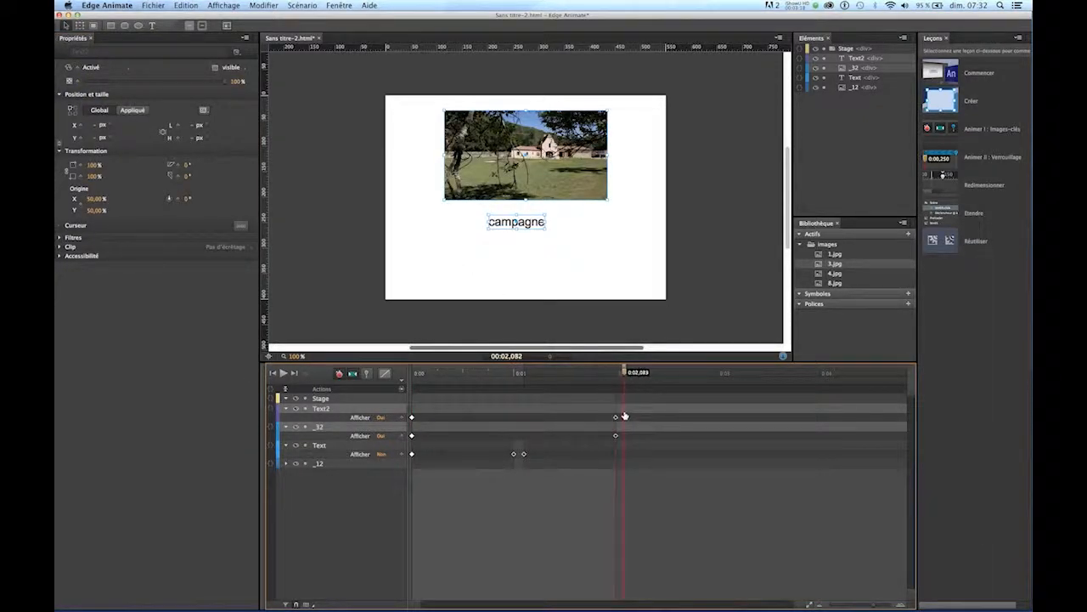
left_click(91, 67)
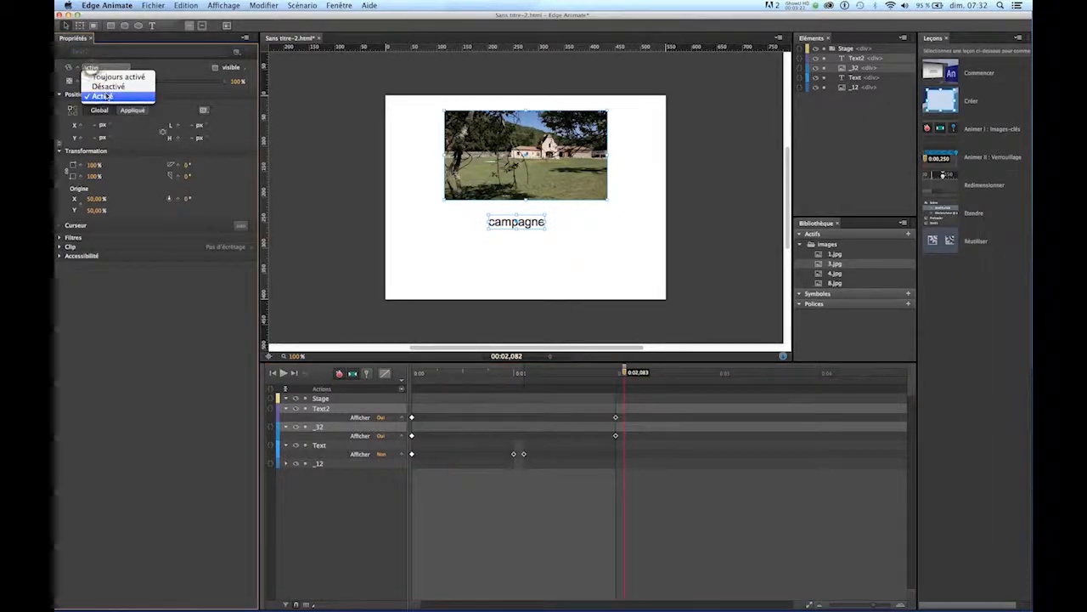
left_click(108, 86)
left_click_drag(623, 372, 515, 387)
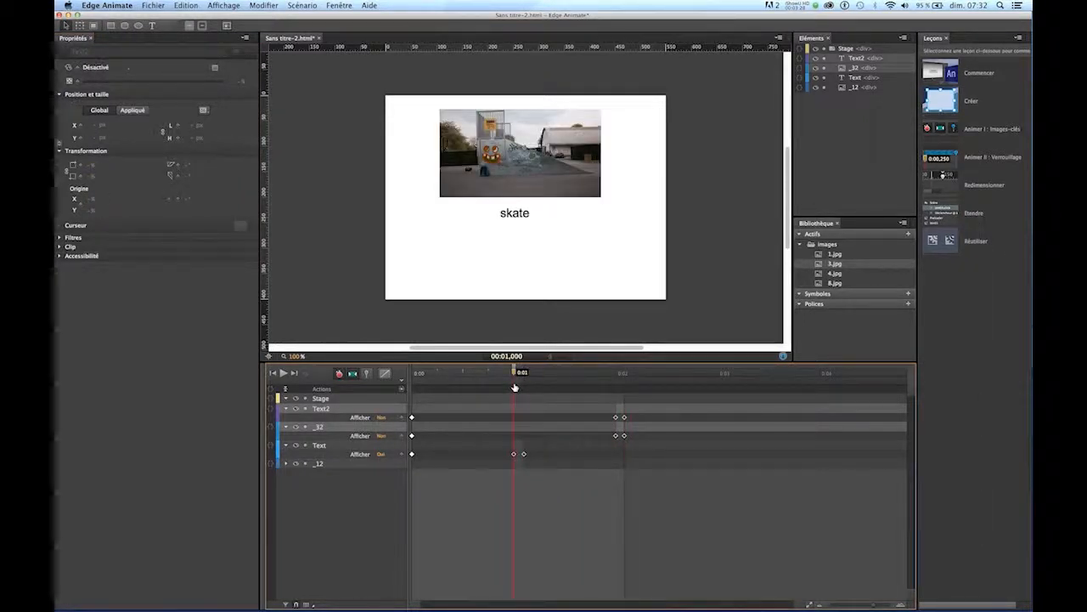
left_click_drag(516, 376, 620, 387)
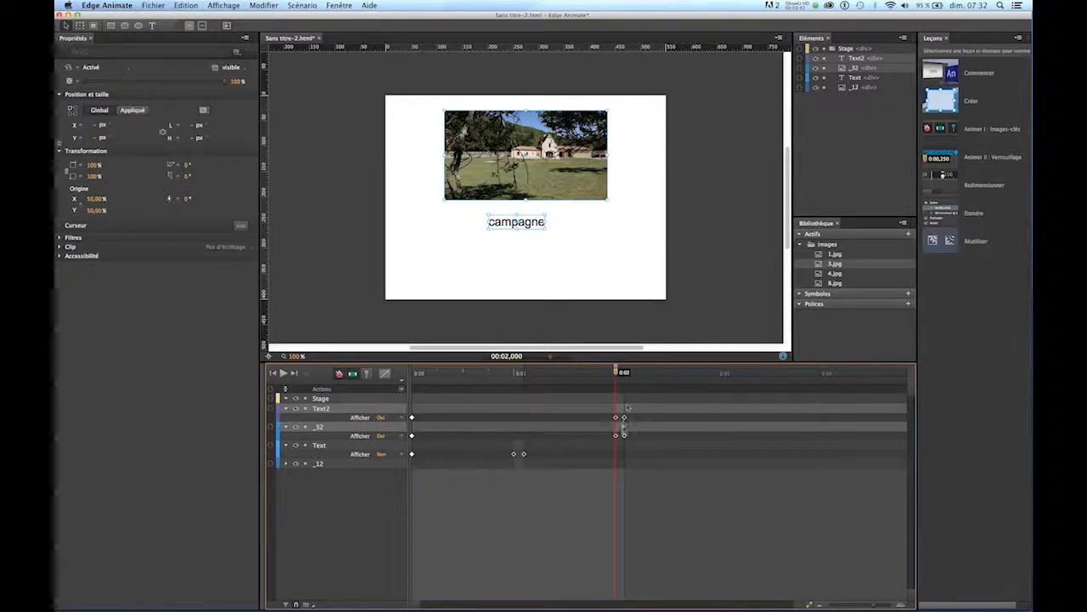
Step: At time zero, add the text "aller a l image skate" and place it in the upper half of the stage
left_click_drag(618, 377, 440, 388)
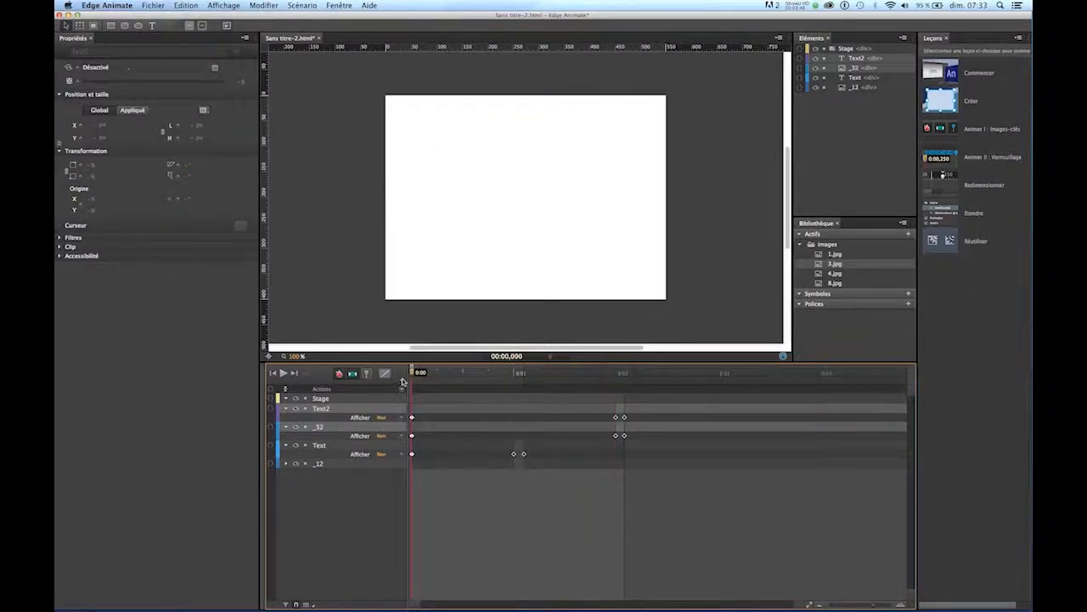
left_click(150, 26)
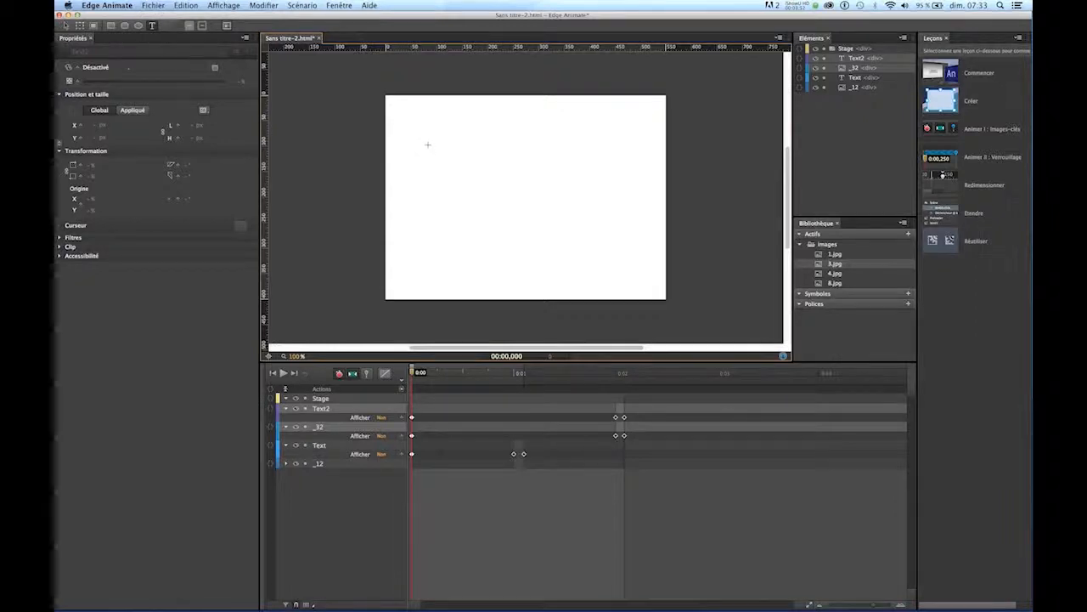
left_click(428, 145)
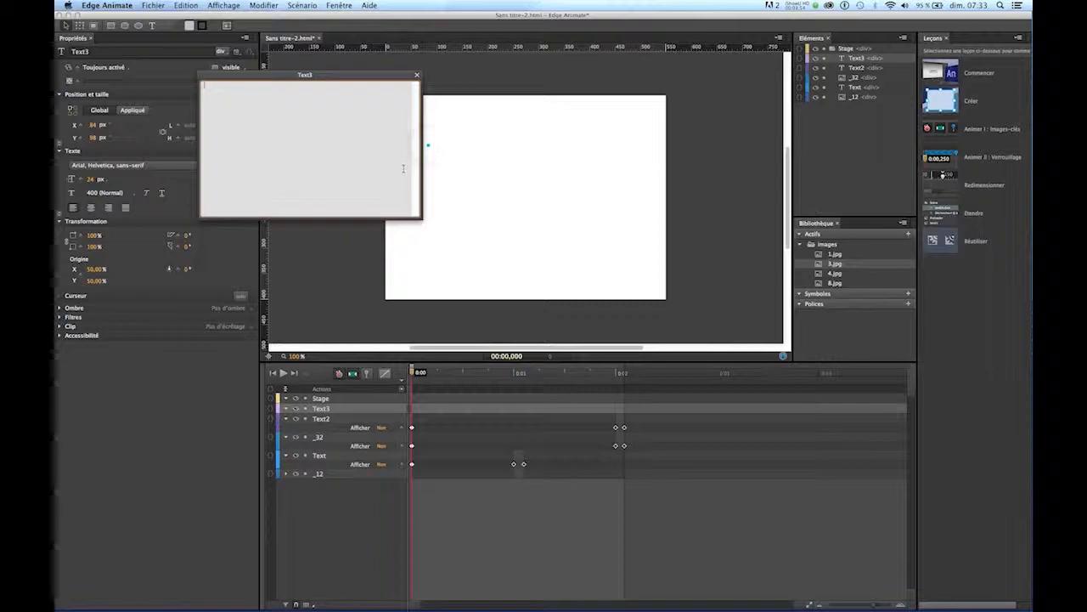
type("aller au")
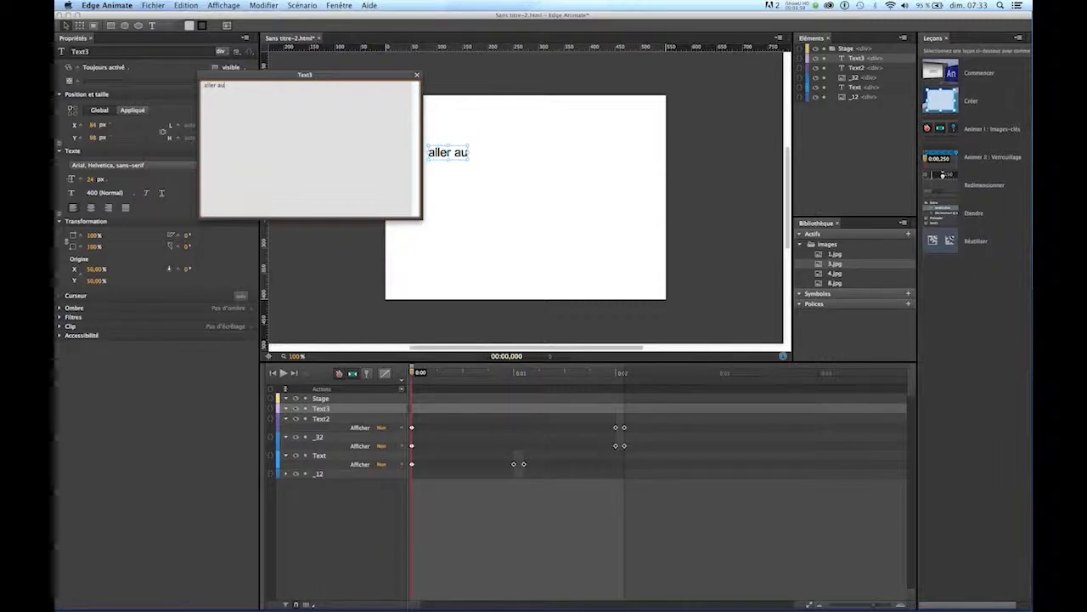
key("BackSpace")
key("BackSpace")
type("a l image skate")
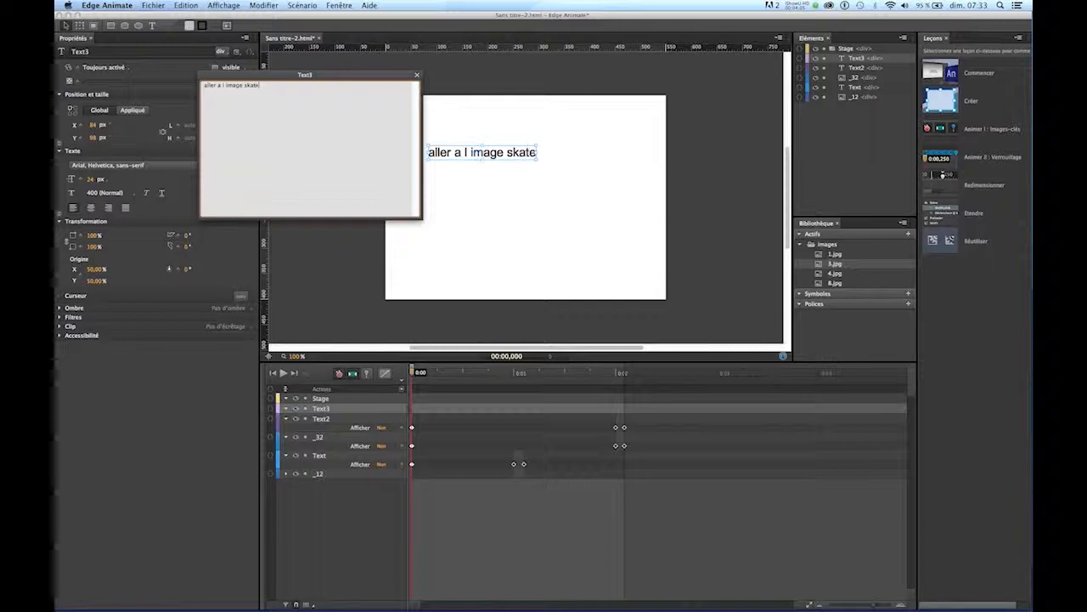
left_click(416, 75)
mouse_move(510, 153)
left_mouse_down()
mouse_move(485, 150)
mouse_move(518, 152)
left_mouse_up()
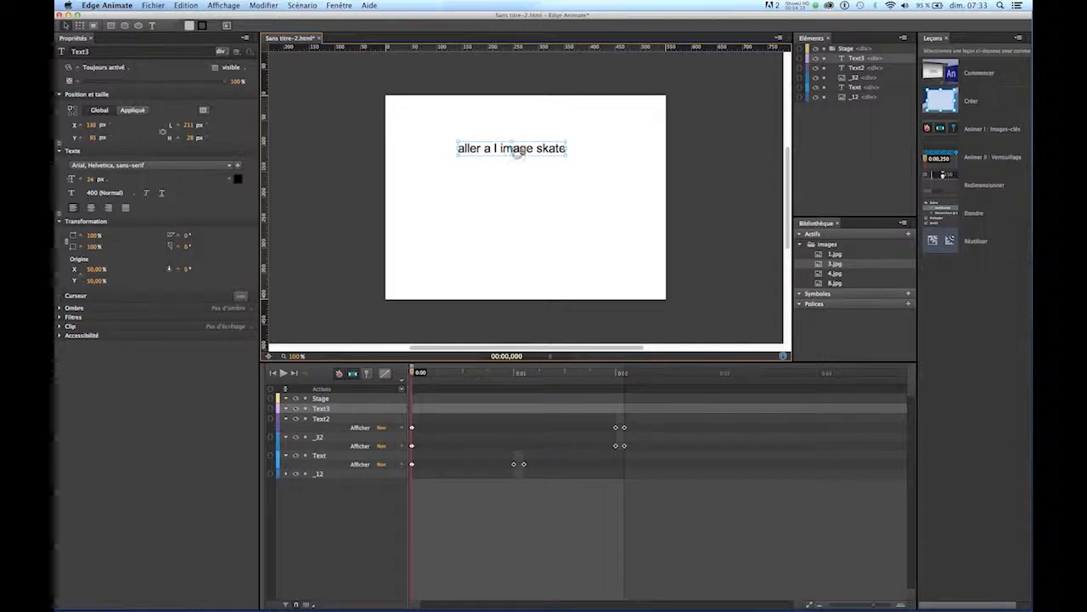
Step: Duplicate the "aller a l image skate" text below the original and change the copy to "aller a l image campagne"
key("super+d")
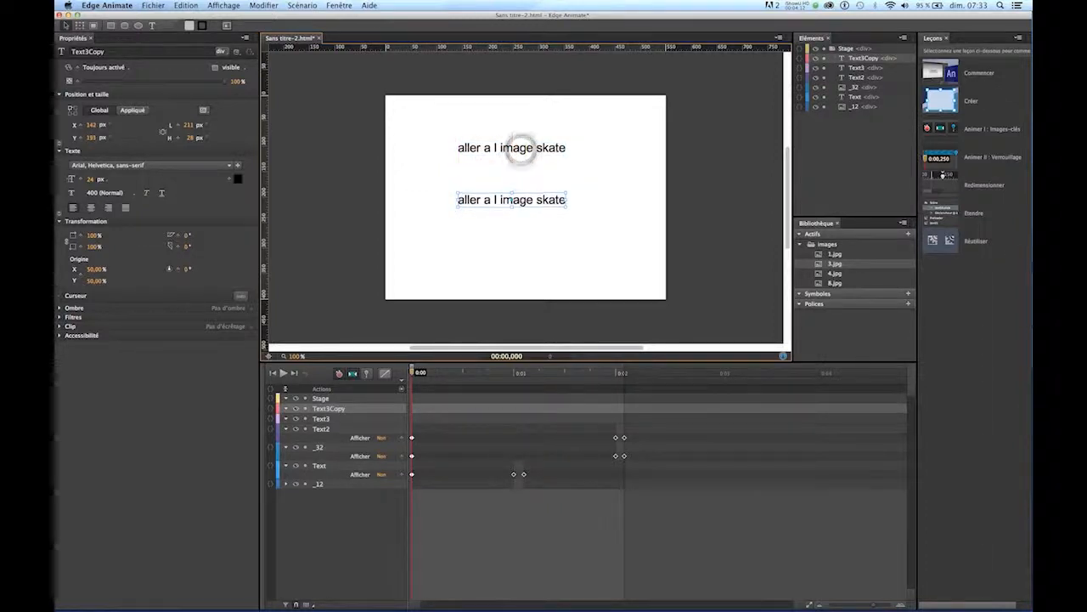
double_click(552, 200)
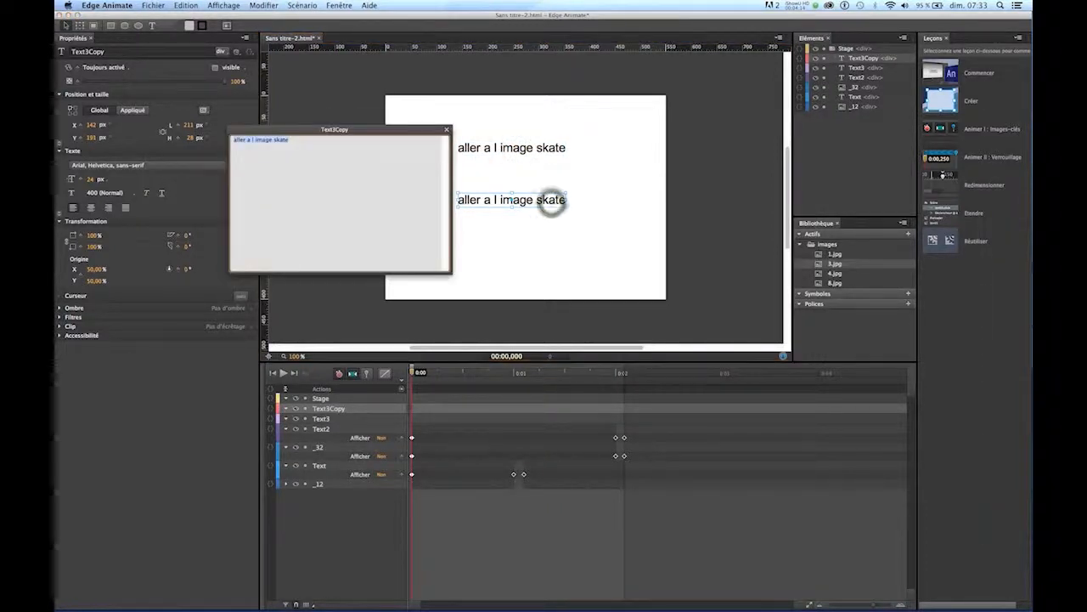
left_click(284, 142)
double_click(284, 142)
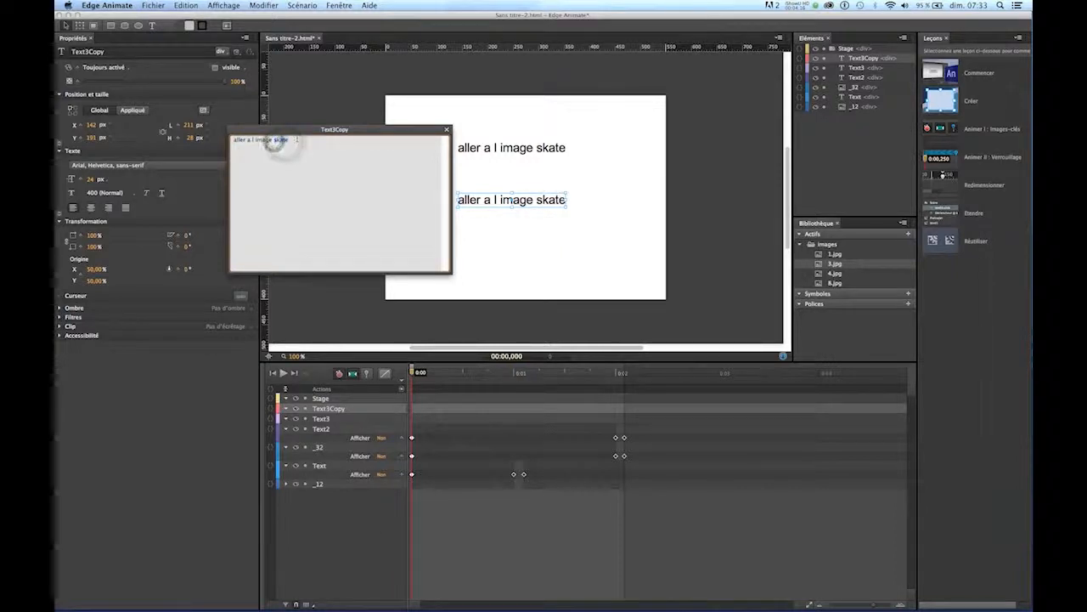
type("campa")
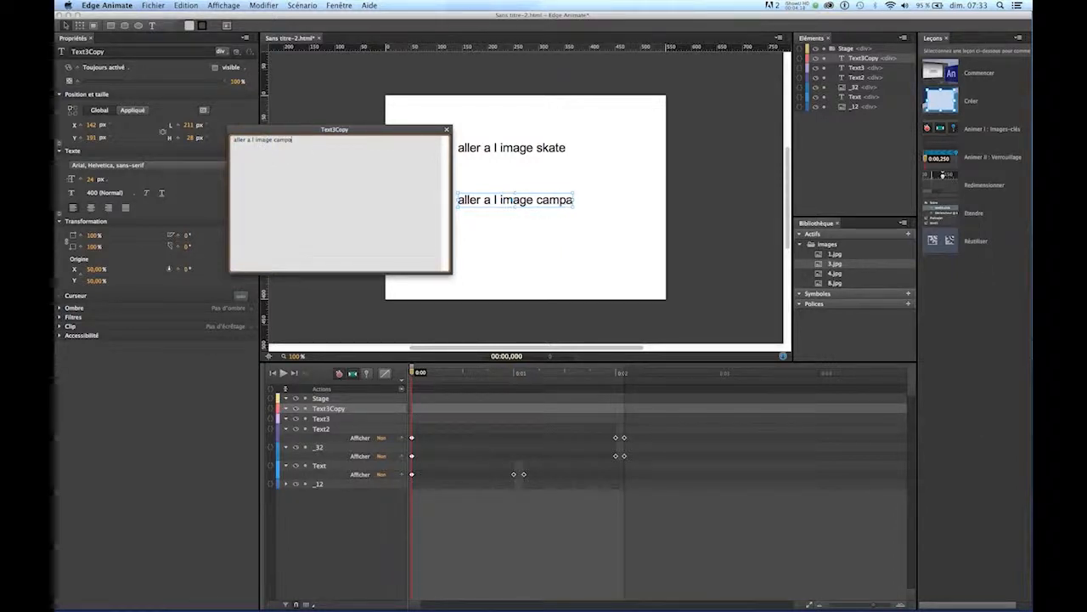
type("gne")
left_click(447, 129)
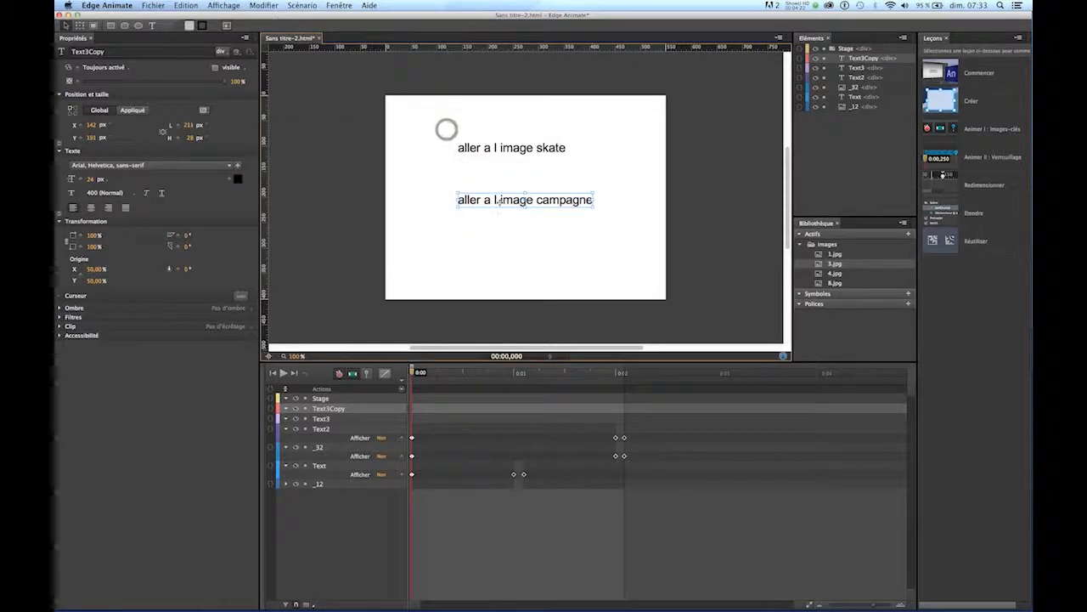
Step: Reposition the campagne link text at about X 142, Y 200 and the skate link text at about X 159, Y 108
left_click_drag(496, 200, 496, 205)
left_click_drag(504, 147, 513, 157)
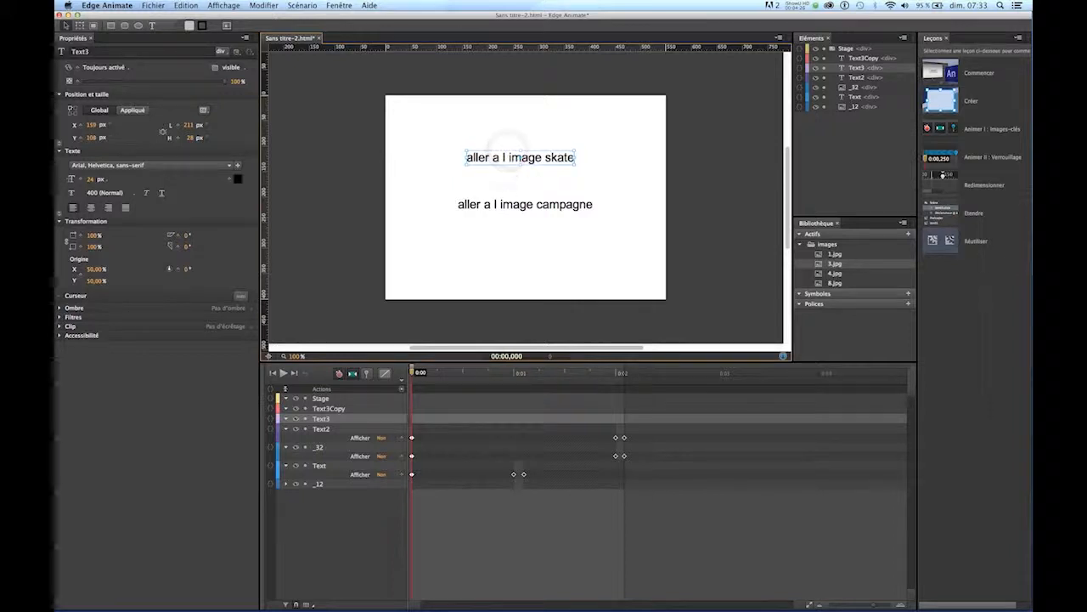
left_click(516, 208)
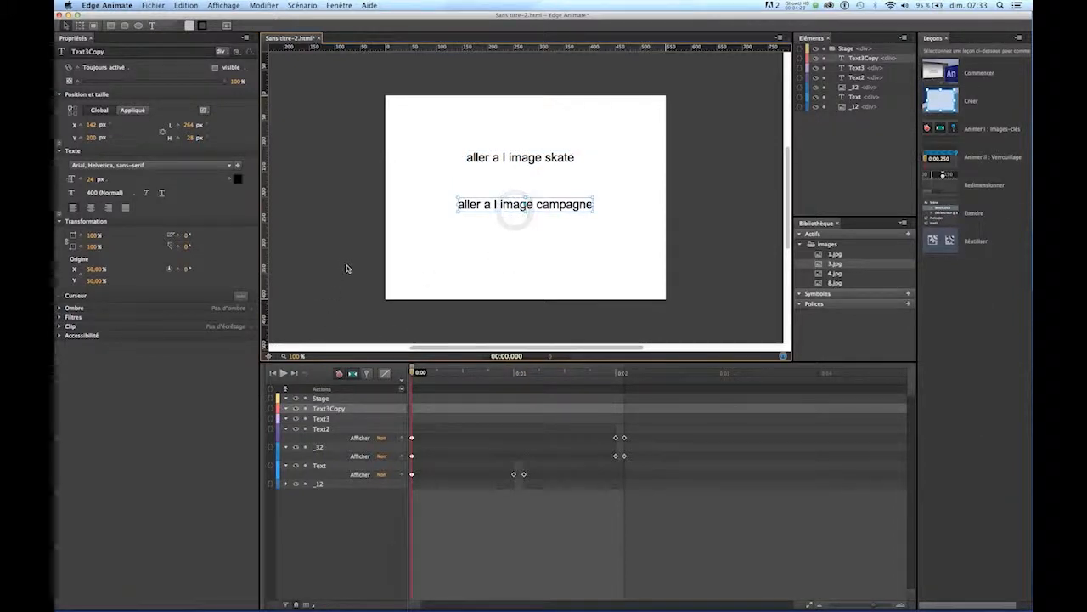
left_click(497, 158)
left_click(497, 157)
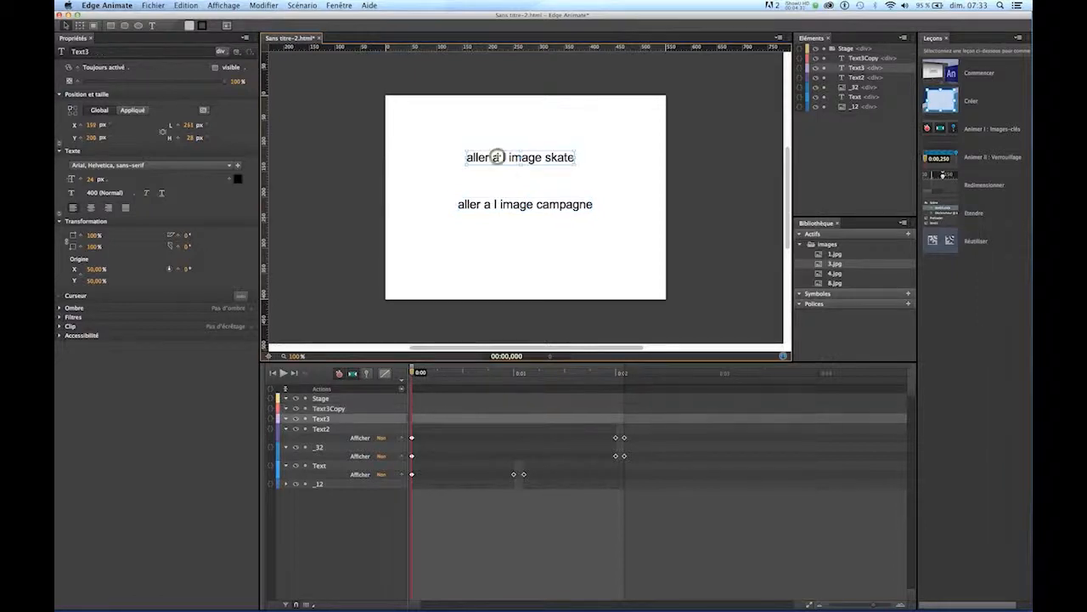
left_click(517, 372)
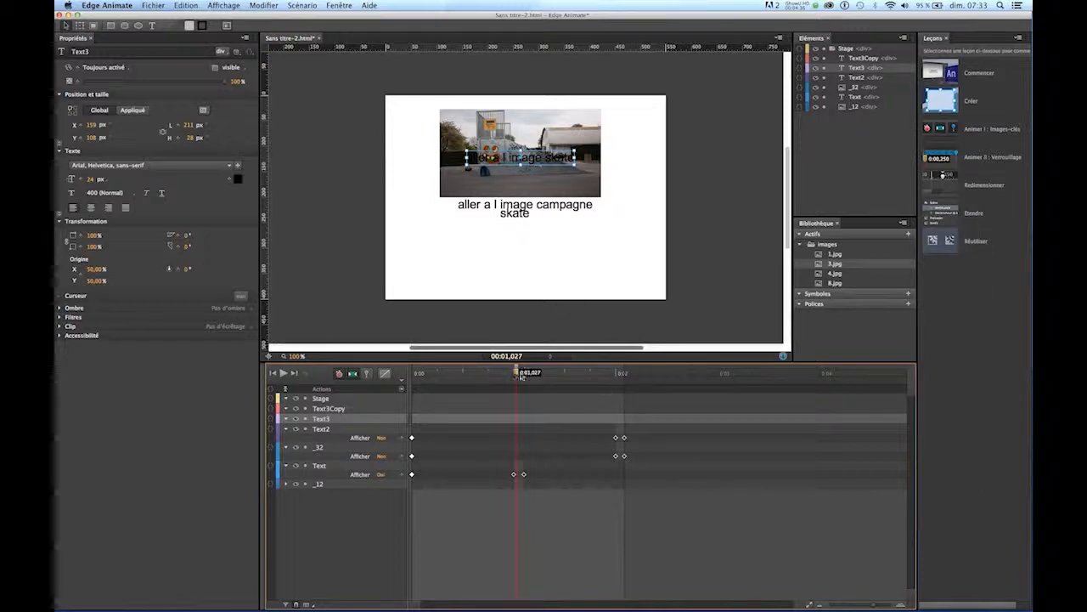
left_click_drag(519, 374, 506, 374)
left_click_drag(409, 377, 513, 389)
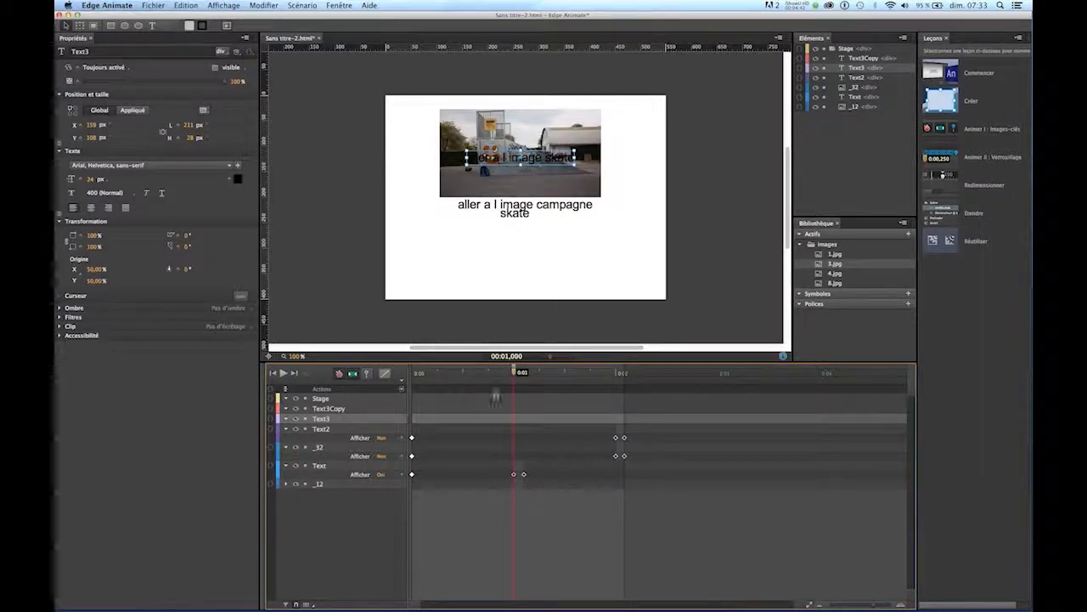
left_click_drag(512, 375, 513, 375)
left_click(322, 430, "shift")
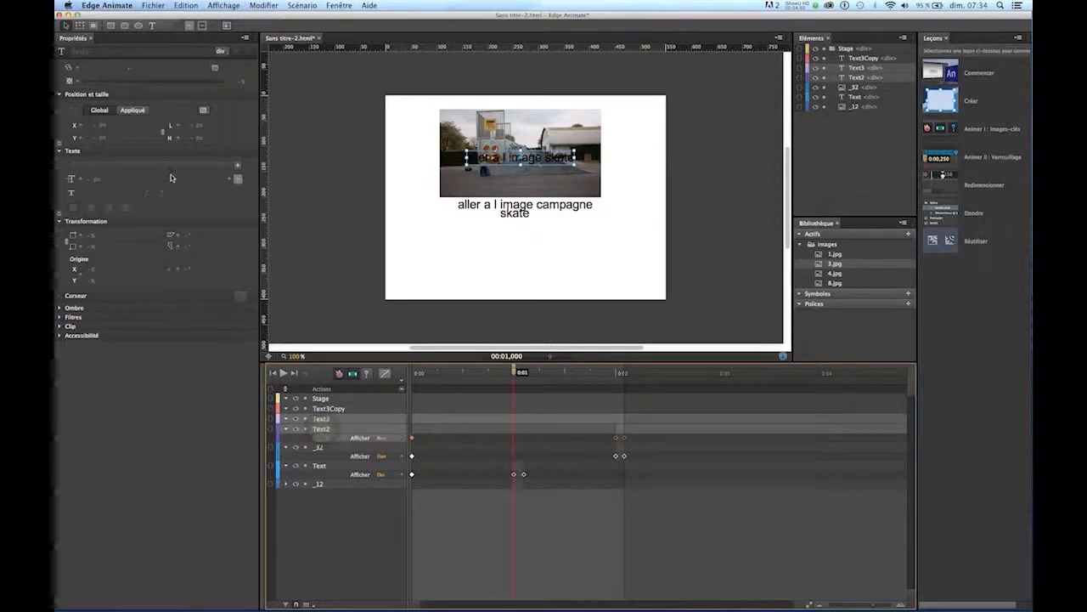
Step: Set the display of both "aller a l image" texts to Désactivé at 0:00,111
left_click_drag(514, 372, 423, 384)
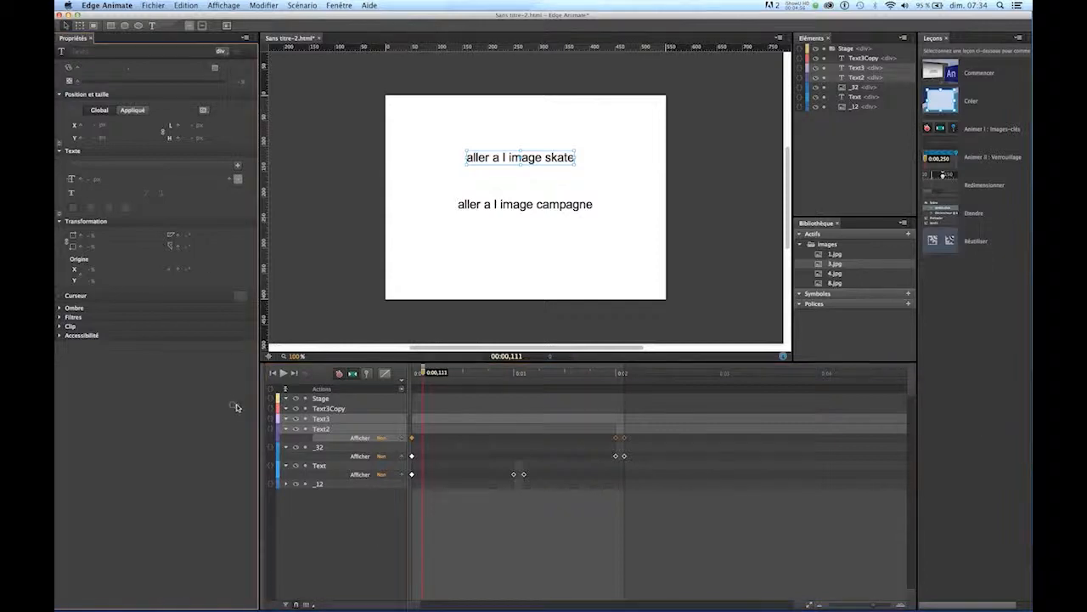
left_click(321, 410)
left_click(322, 419, "shift")
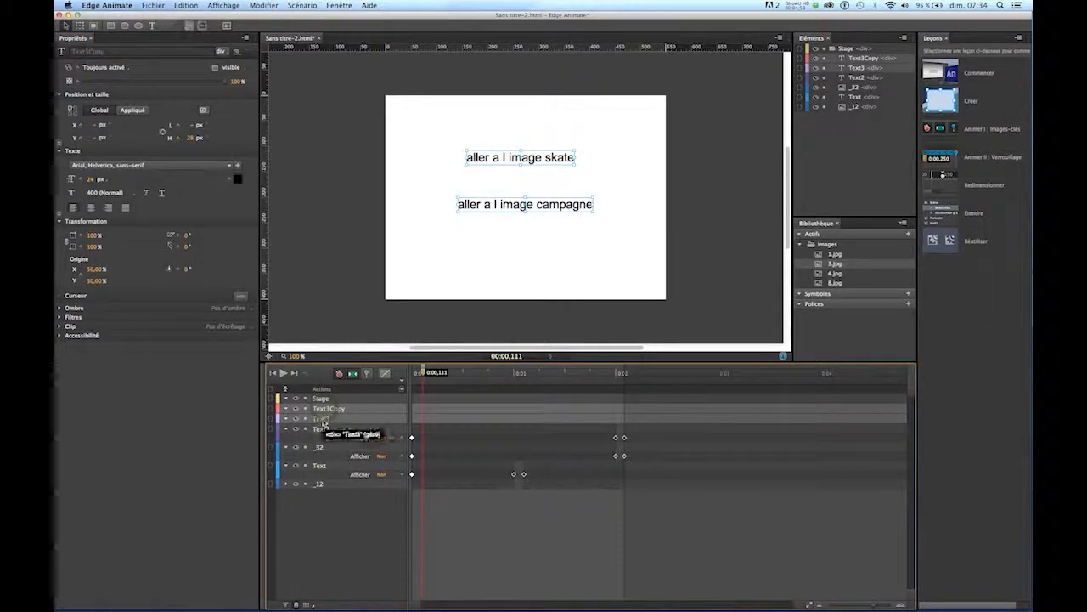
left_click(93, 67)
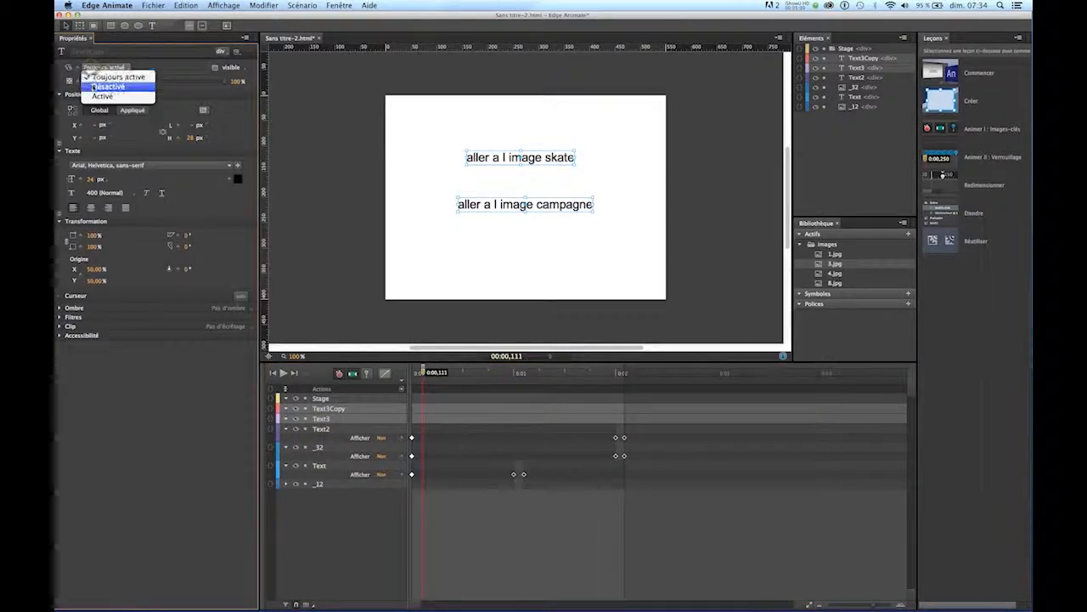
left_click(107, 86)
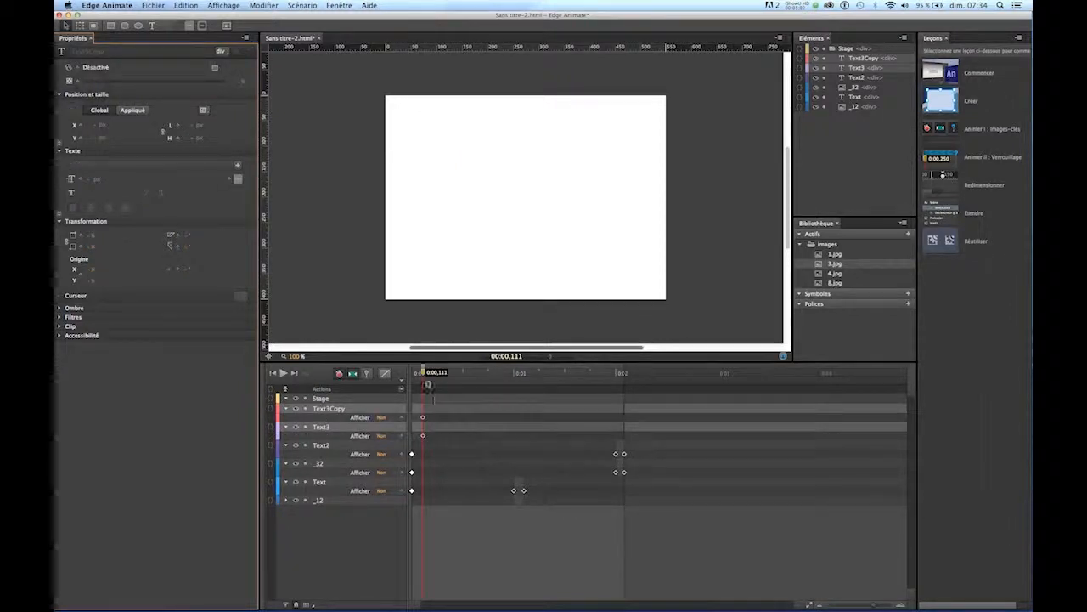
Step: Scrub the timeline between zero and one second to check when the two link texts and the skate image appear
left_click_drag(423, 377, 379, 379)
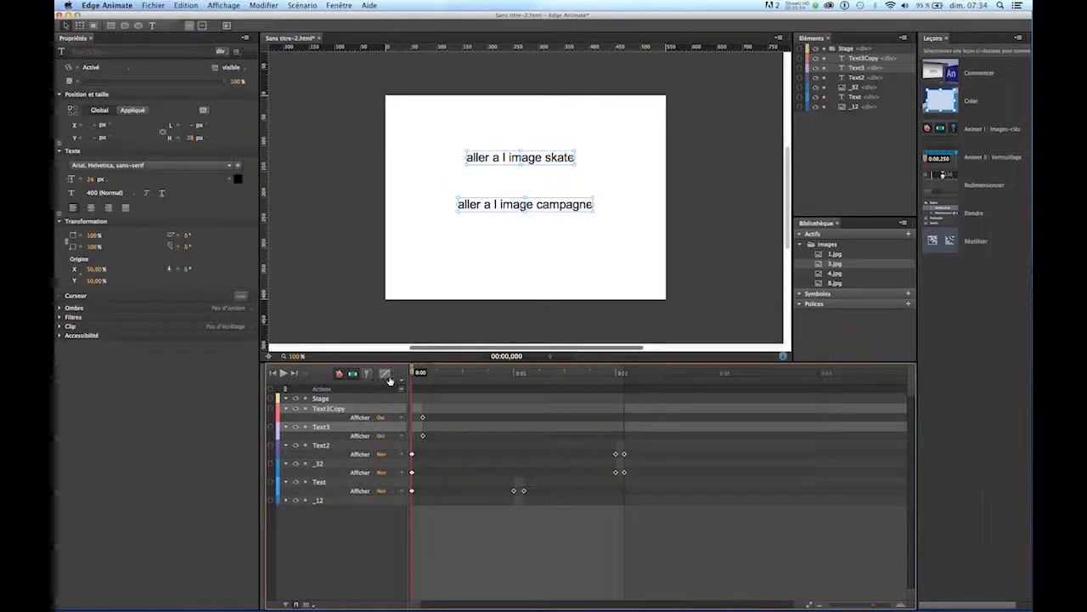
mouse_move(412, 381)
left_mouse_down()
mouse_move(552, 396)
mouse_move(408, 398)
left_mouse_up()
left_click(507, 175)
left_click(506, 159)
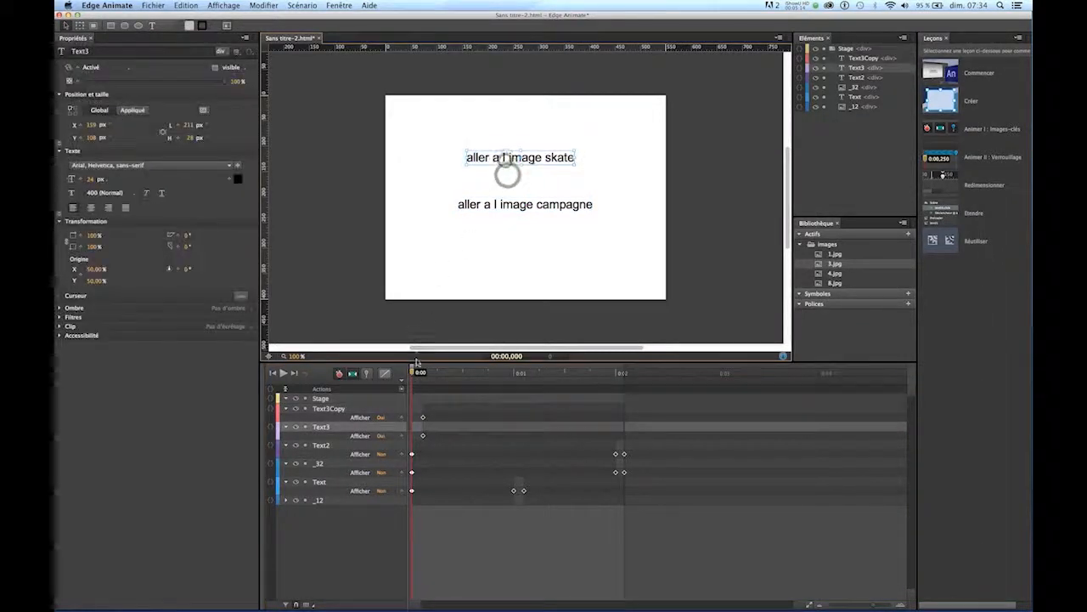
left_click_drag(414, 371, 450, 379)
left_click_drag(524, 391, 413, 376)
left_click(516, 375)
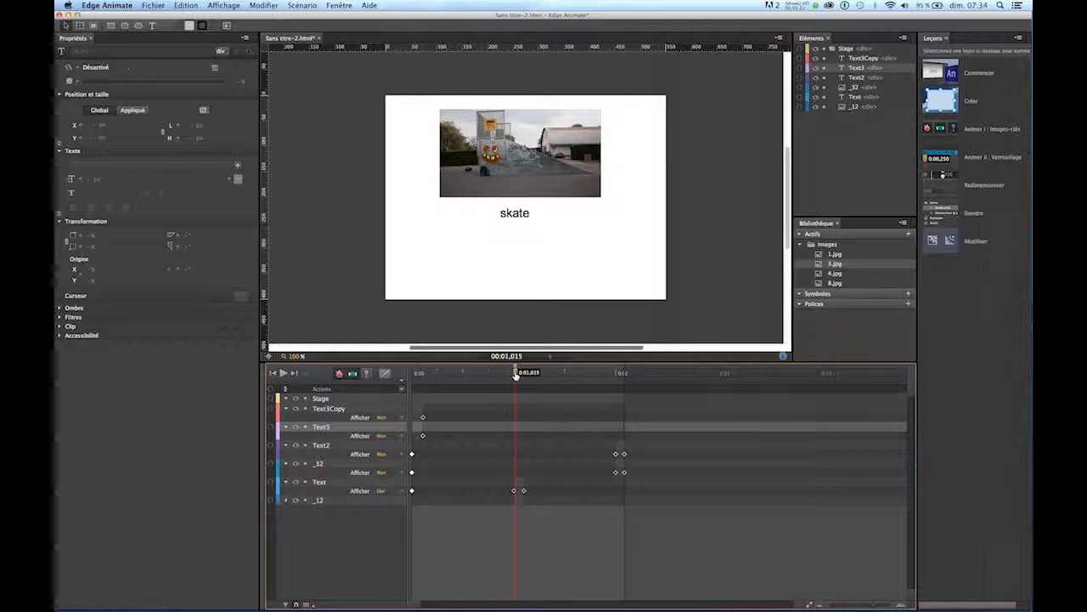
left_click_drag(516, 375, 378, 388)
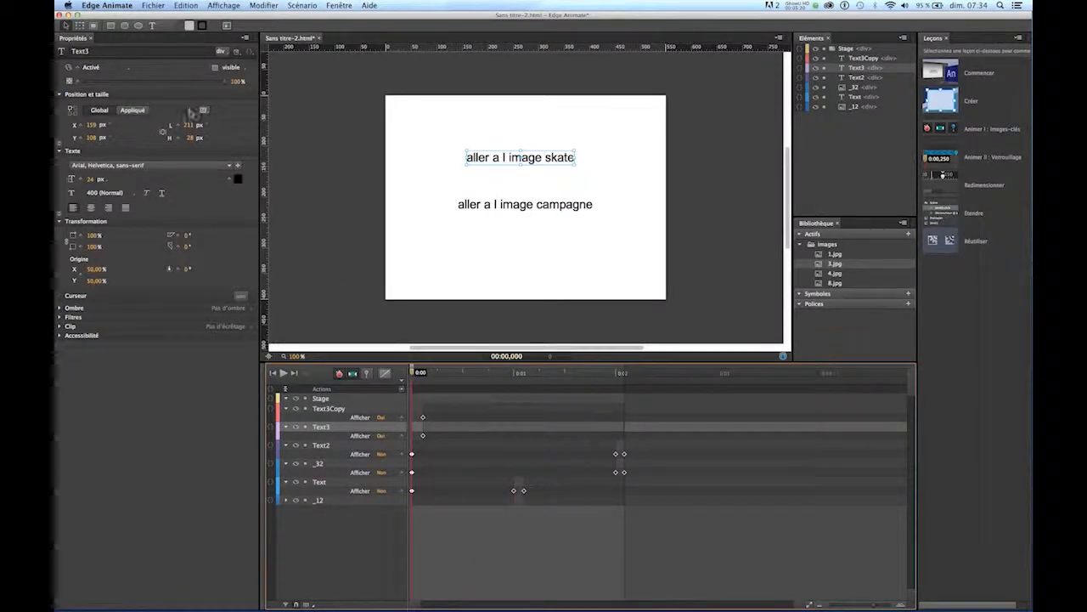
Step: Add a "retour sommaire" text below the two link texts and place it at about X 187, Y 295
left_click(487, 256)
type("reour")
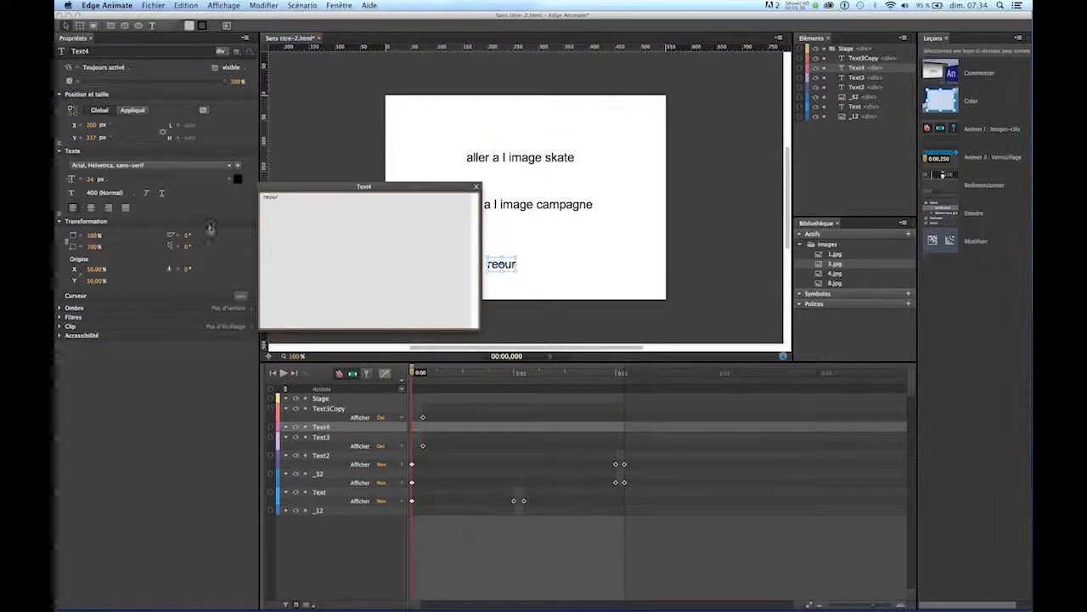
left_click(268, 198)
type("t sommaire")
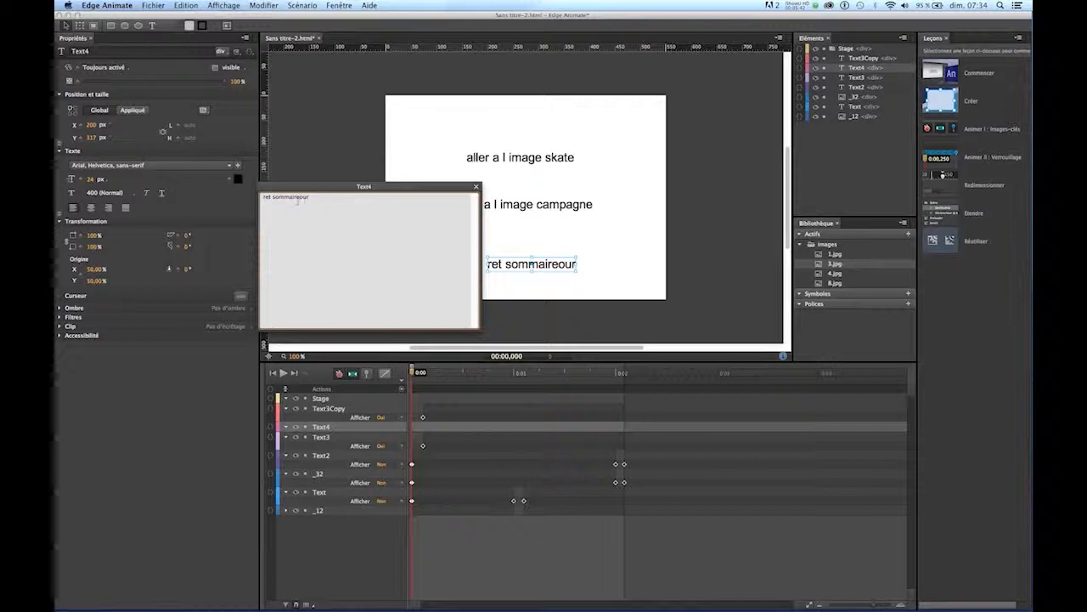
key("Delete")
key("Delete")
key("Delete")
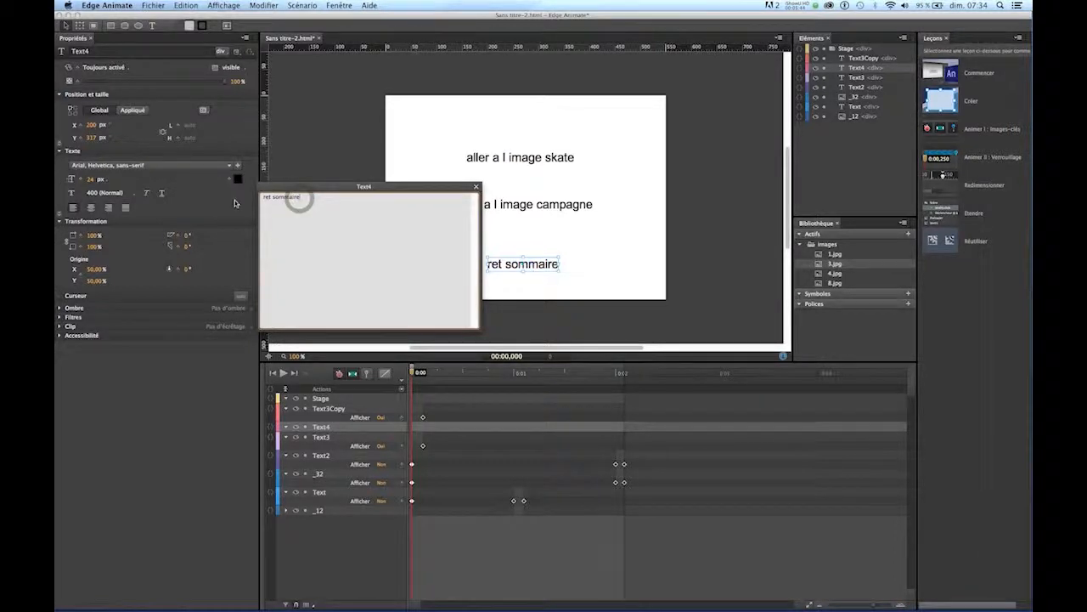
left_click(269, 197)
type("our")
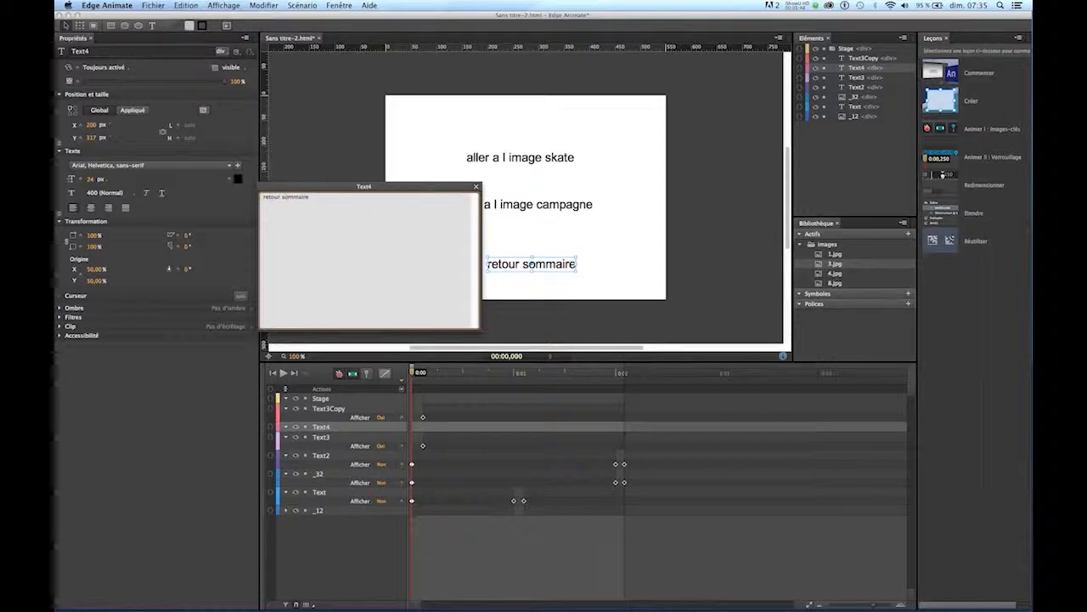
left_click(476, 187)
left_click_drag(511, 270, 503, 258)
Step: Set the display of the "retour sommaire" text to Désactivé at 0:00
left_click_drag(412, 375, 513, 397)
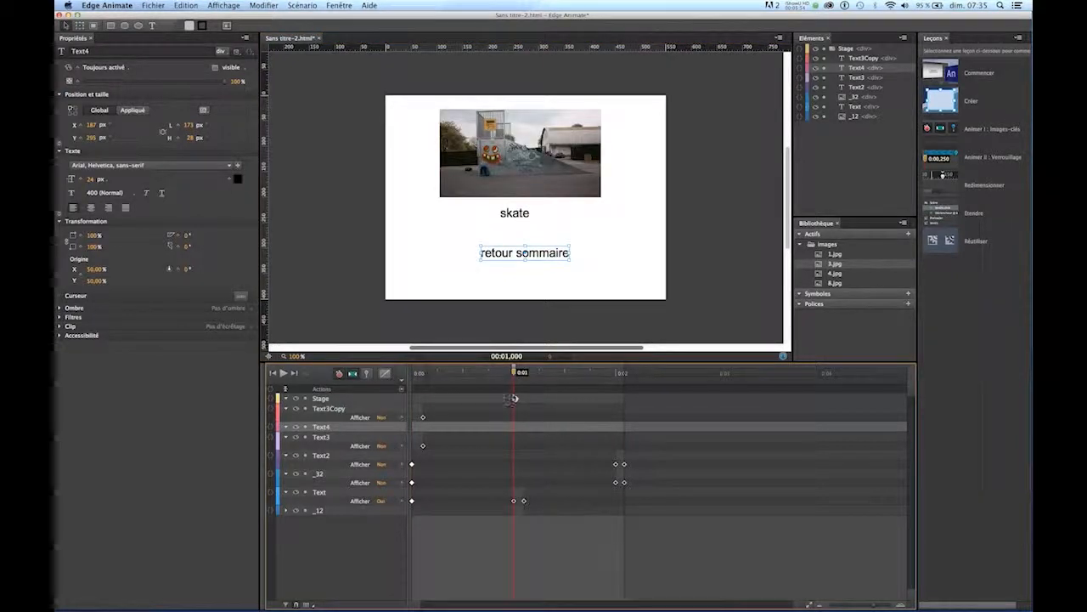
left_click_drag(514, 372, 413, 372)
left_click(102, 68)
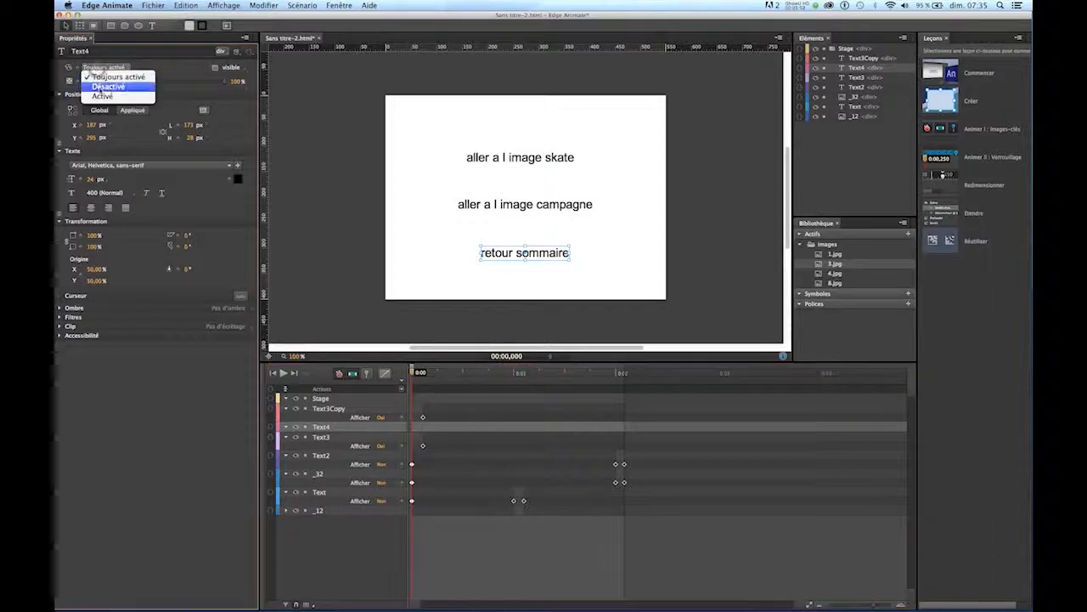
left_click(108, 86)
Step: Set the display of the "retour sommaire" text to Activé at 0:01, where the skate image is shown
left_click_drag(413, 372, 513, 382)
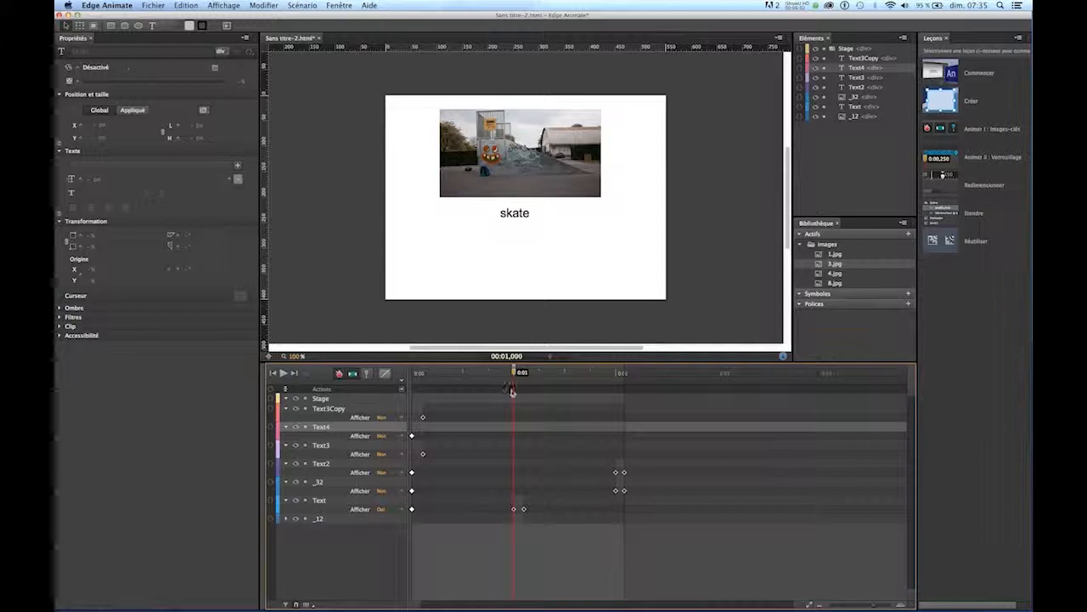
left_click(97, 67)
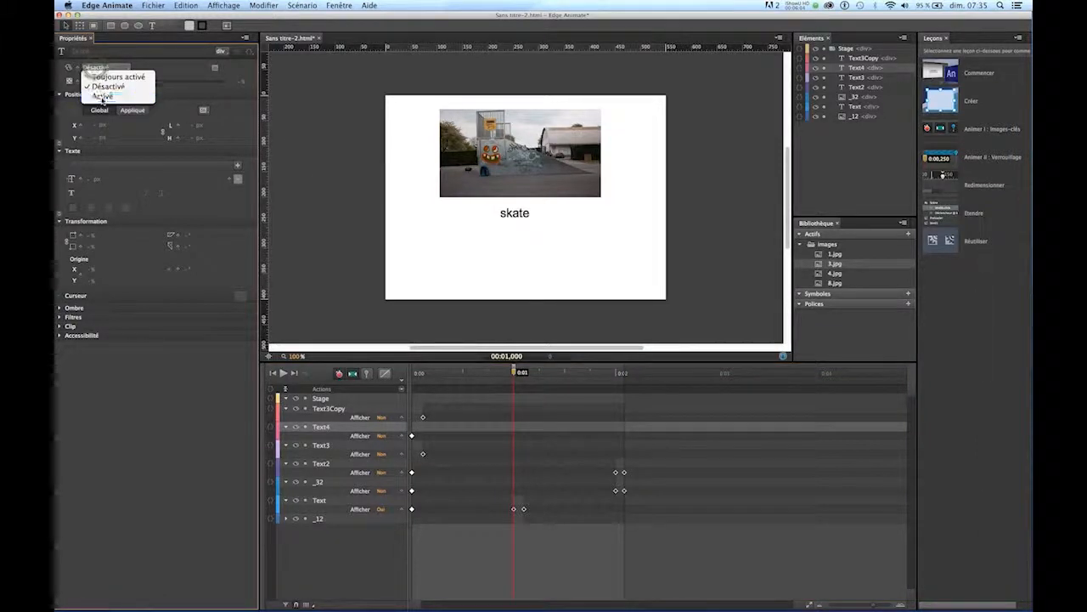
left_click(102, 97)
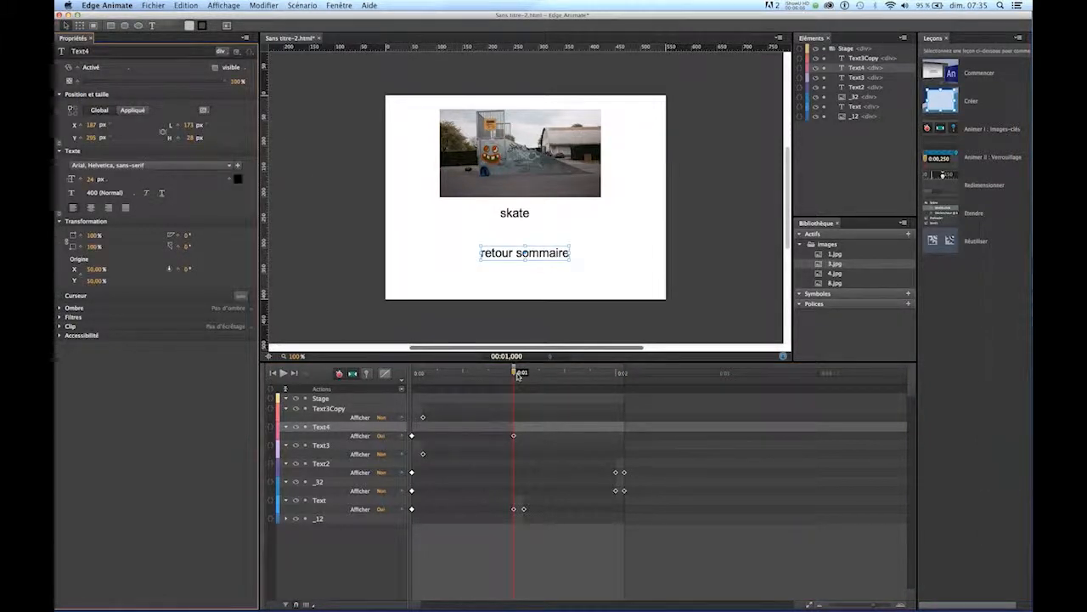
Step: Check the "retour sommaire" text under the campagne caption at 0:02, and move it to about X 178, Y 291 at 0:01
left_click_drag(514, 373, 613, 387)
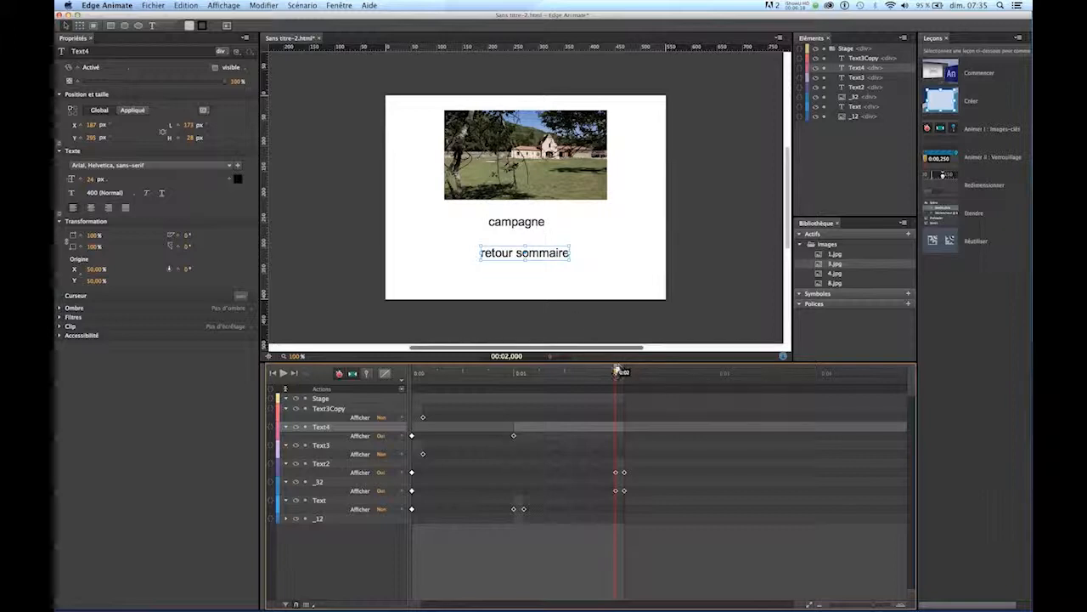
left_click_drag(616, 372, 512, 387)
left_click_drag(510, 248, 503, 245)
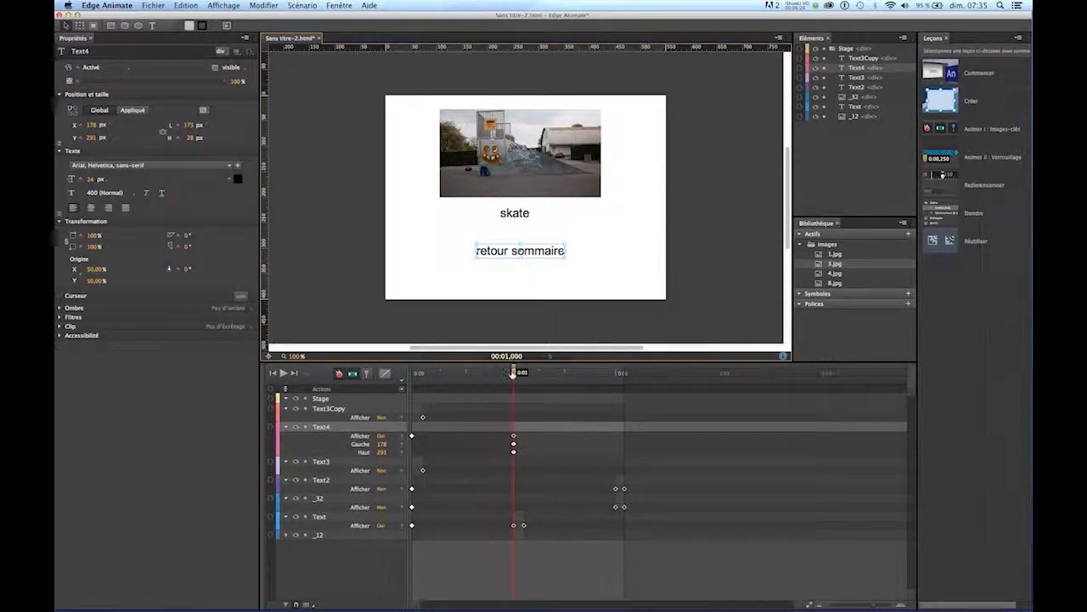
Step: Preview the composition in Safari, and scrub the timeline from 0:00 to 0:02,083 to check when the texts and images are displayed
key("super+Return")
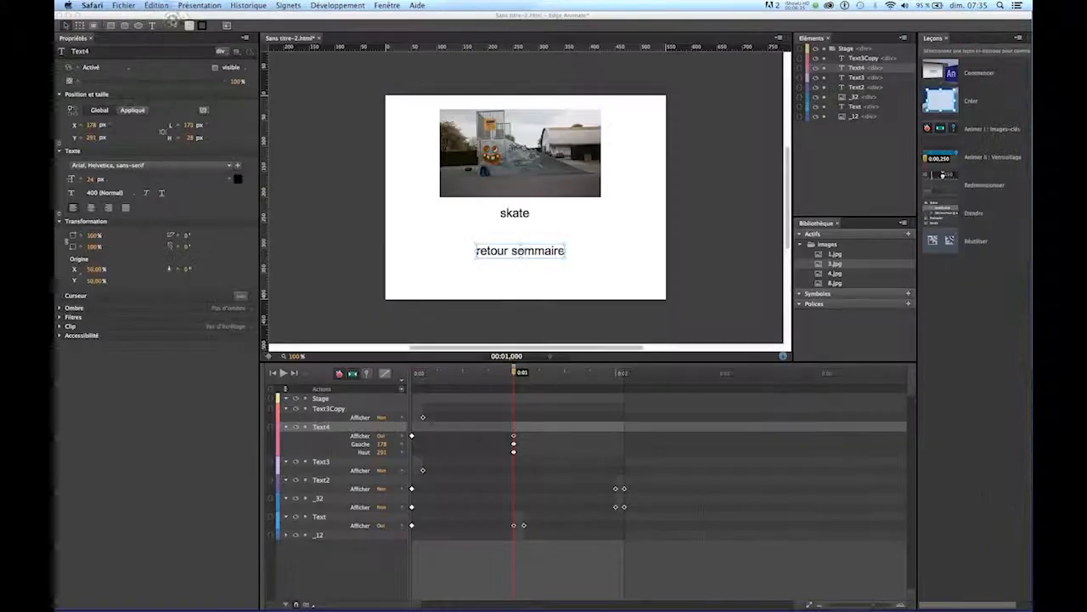
left_click(170, 16)
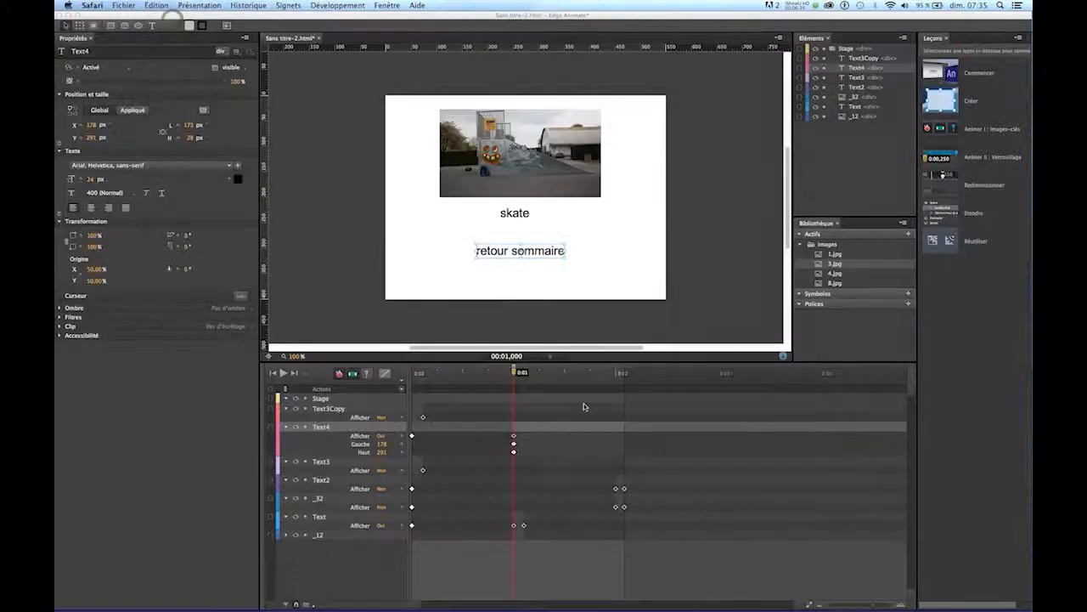
left_click(514, 375)
left_click_drag(514, 375, 395, 375)
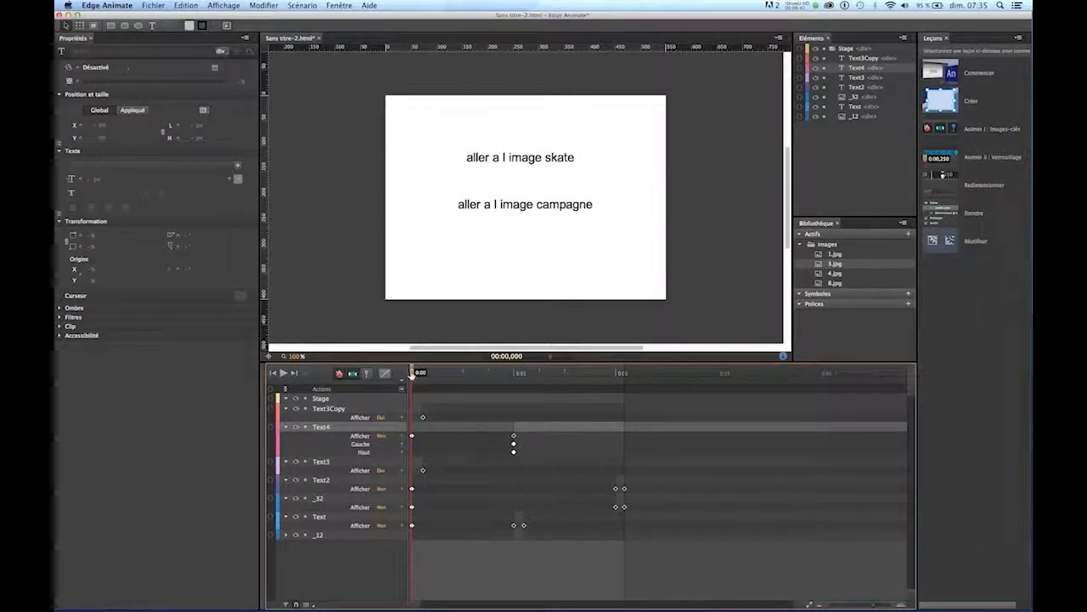
left_click_drag(412, 374, 422, 375)
left_click_drag(425, 376, 619, 414)
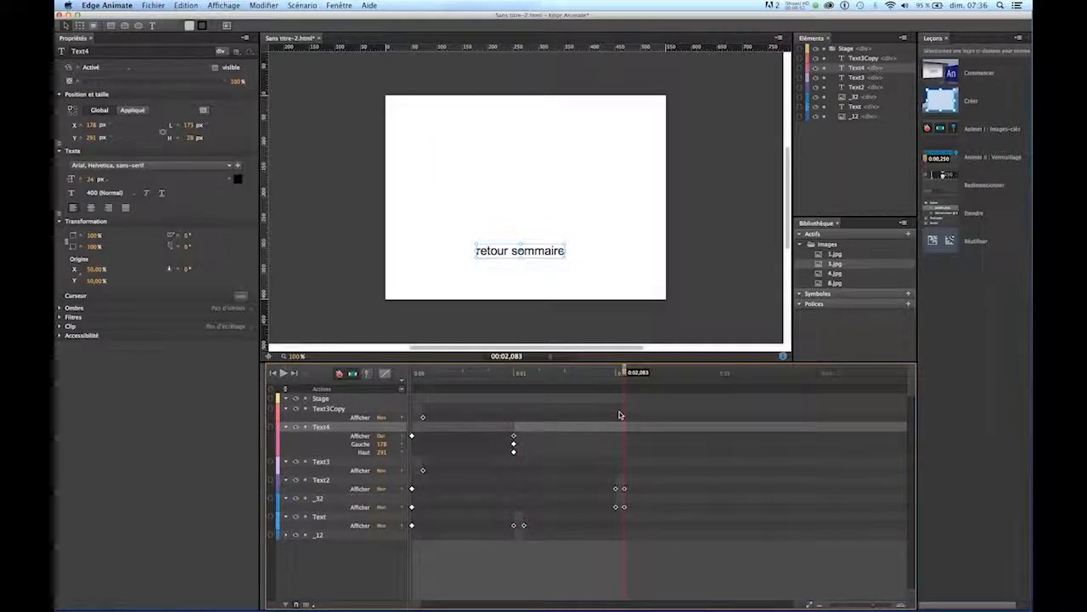